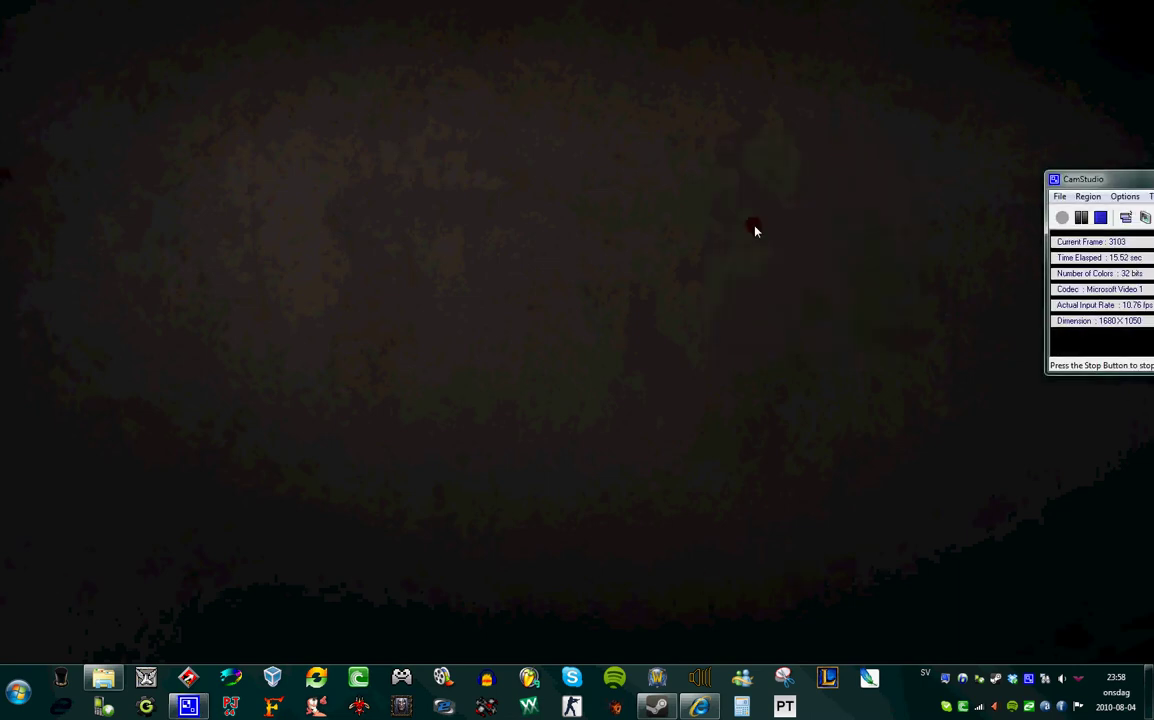
- Move the CamStudio window away from the screen edge and minimise it
{"action": "left_click_drag", "start_coordinate": [1069, 180], "coordinate": [948, 185]}
{"action": "left_click", "coordinate": [962, 188]}
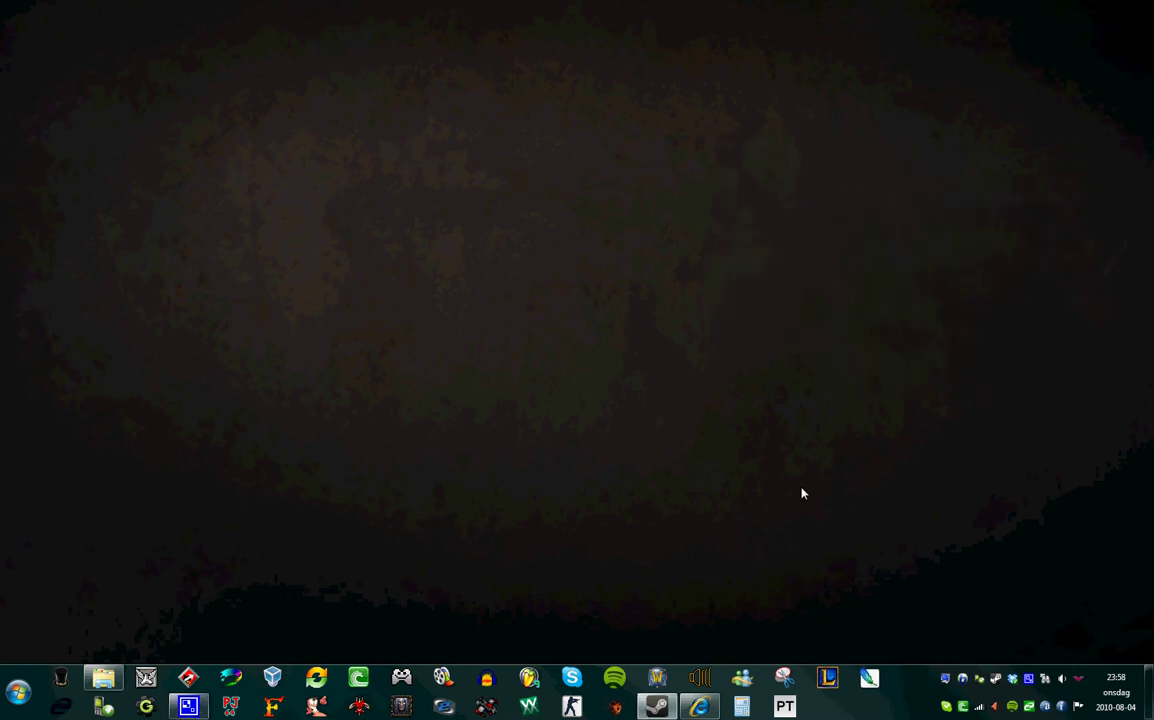
- Launch Counter-Strike from the Steam library, cancelling the stalled launch and starting it again
{"action": "left_click", "coordinate": [660, 703]}
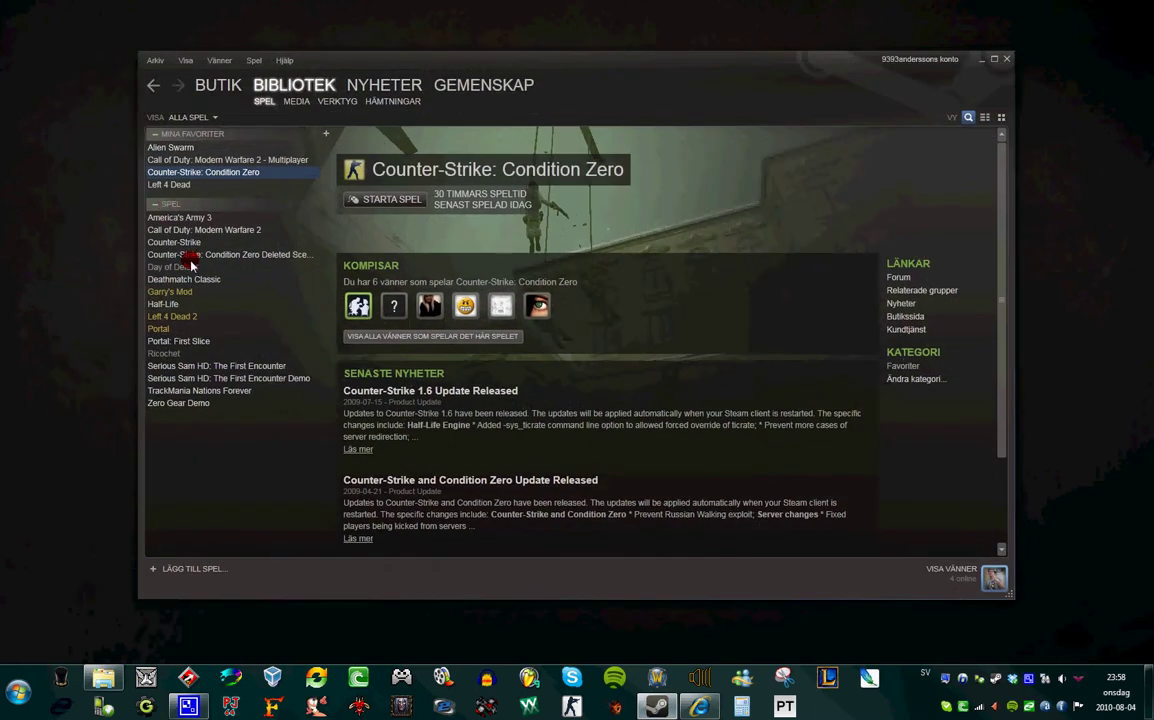
{"action": "left_click", "coordinate": [196, 243]}
{"action": "left_click", "coordinate": [395, 200]}
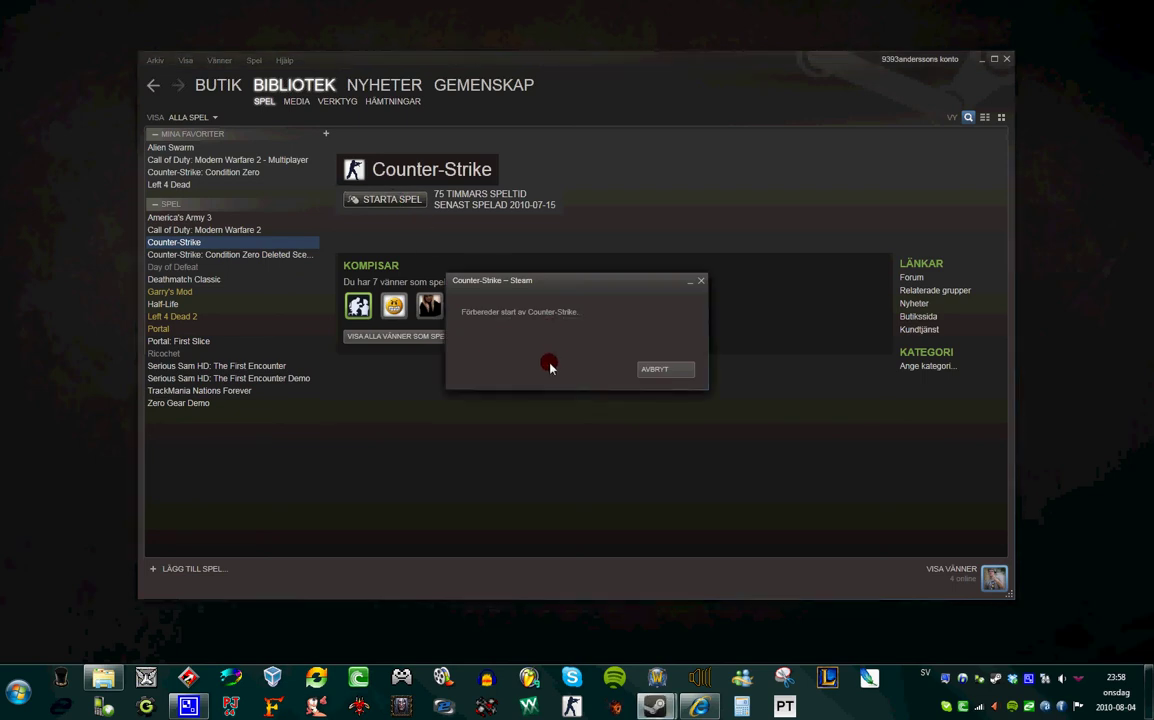
{"action": "mouse_move", "coordinate": [549, 285]}
{"action": "left_mouse_down"}
{"action": "mouse_move", "coordinate": [610, 300]}
{"action": "mouse_move", "coordinate": [556, 296]}
{"action": "mouse_move", "coordinate": [565, 305]}
{"action": "left_mouse_up"}
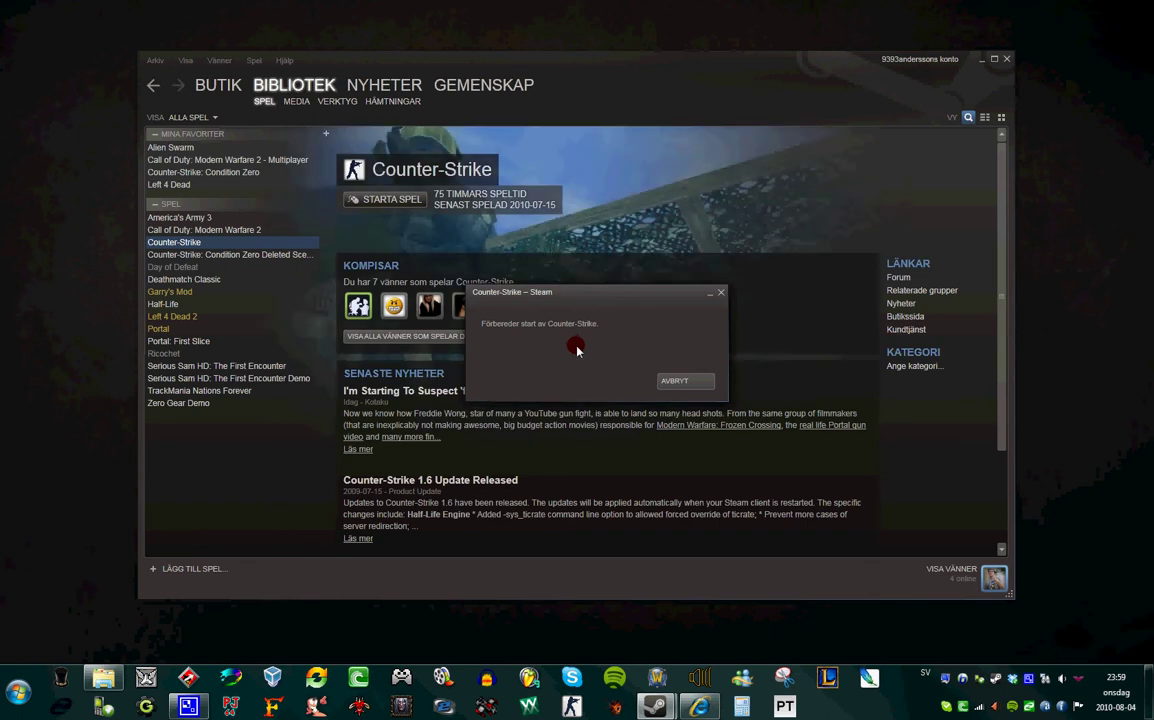
{"action": "mouse_move", "coordinate": [582, 292]}
{"action": "left_mouse_down"}
{"action": "mouse_move", "coordinate": [589, 308]}
{"action": "mouse_move", "coordinate": [635, 270]}
{"action": "mouse_move", "coordinate": [644, 303]}
{"action": "left_mouse_up"}
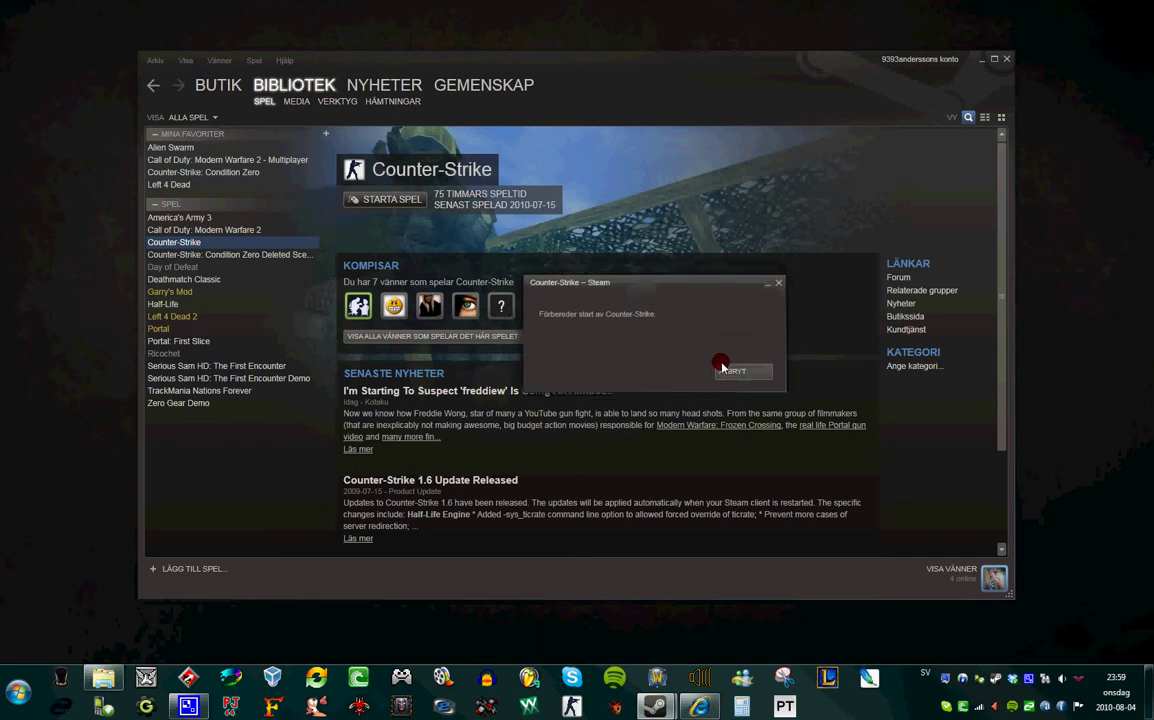
{"action": "left_click", "coordinate": [731, 372]}
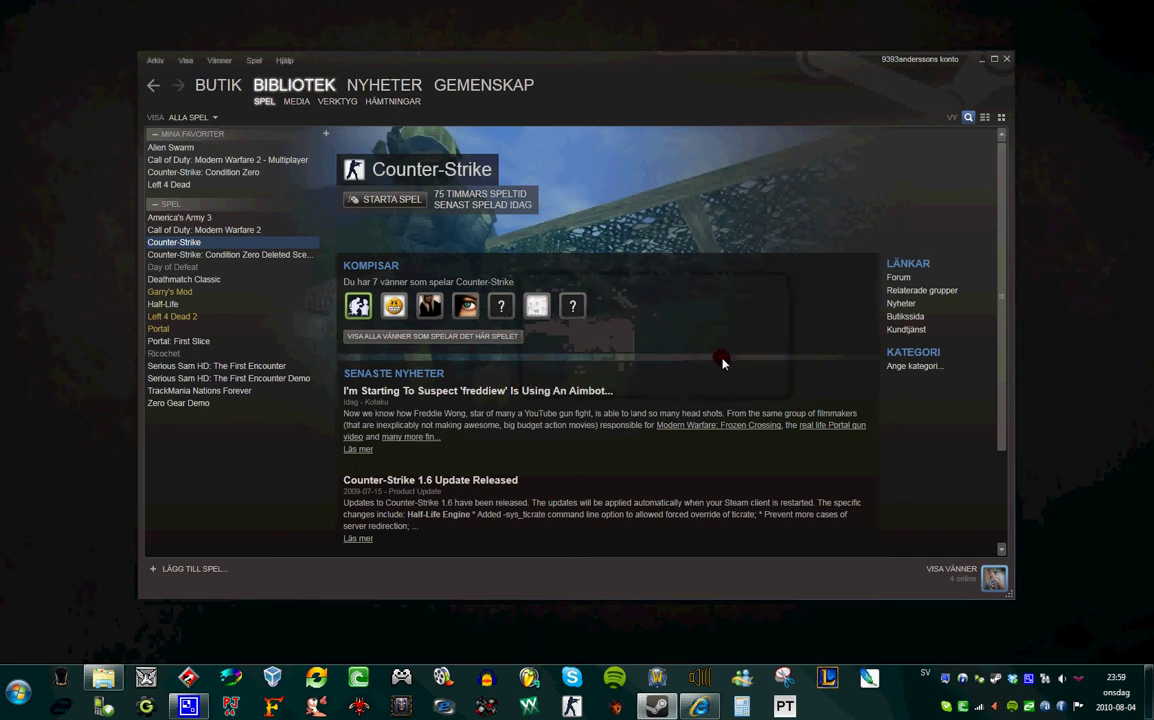
{"action": "left_click", "coordinate": [396, 200]}
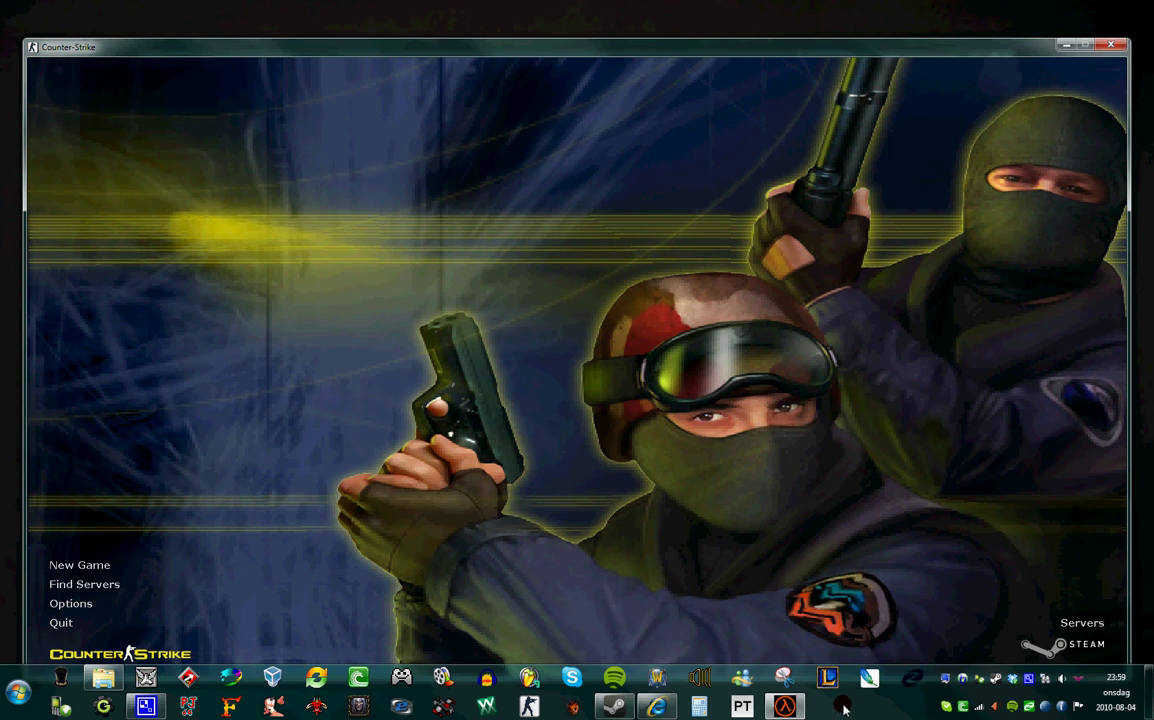
- Enable 'Dölj Aktivitetsfältet automatiskt' in the taskbar properties and apply it
{"action": "right_click", "coordinate": [845, 708]}
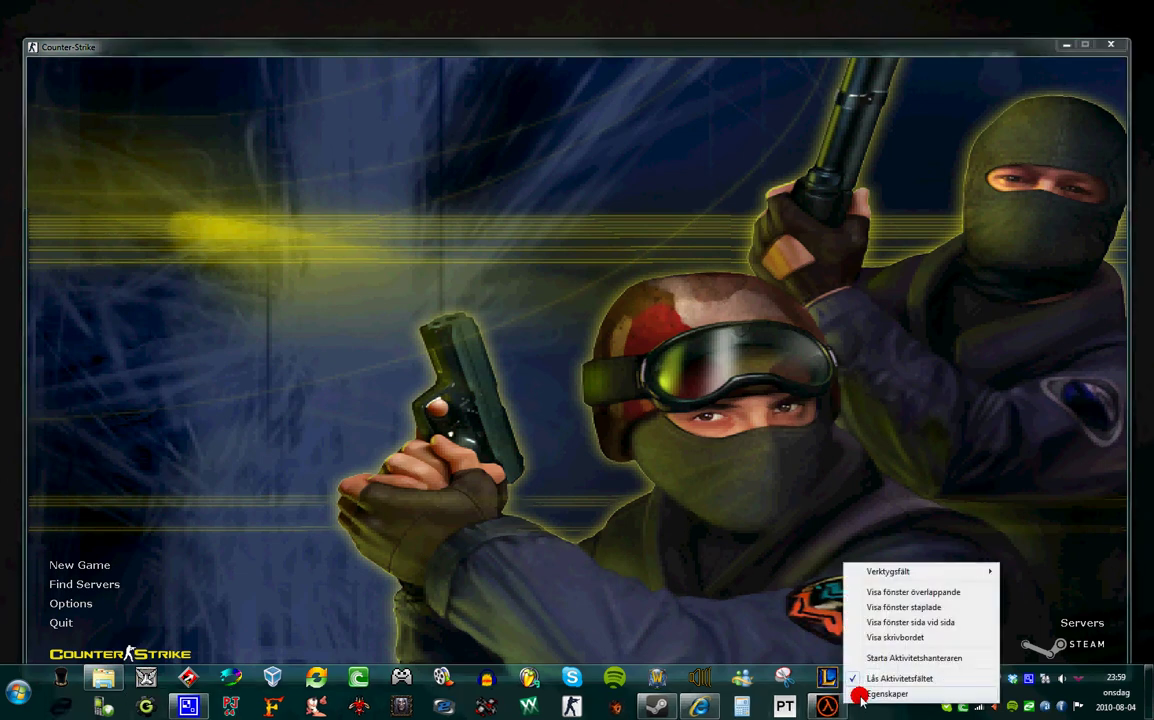
{"action": "left_click", "coordinate": [864, 694]}
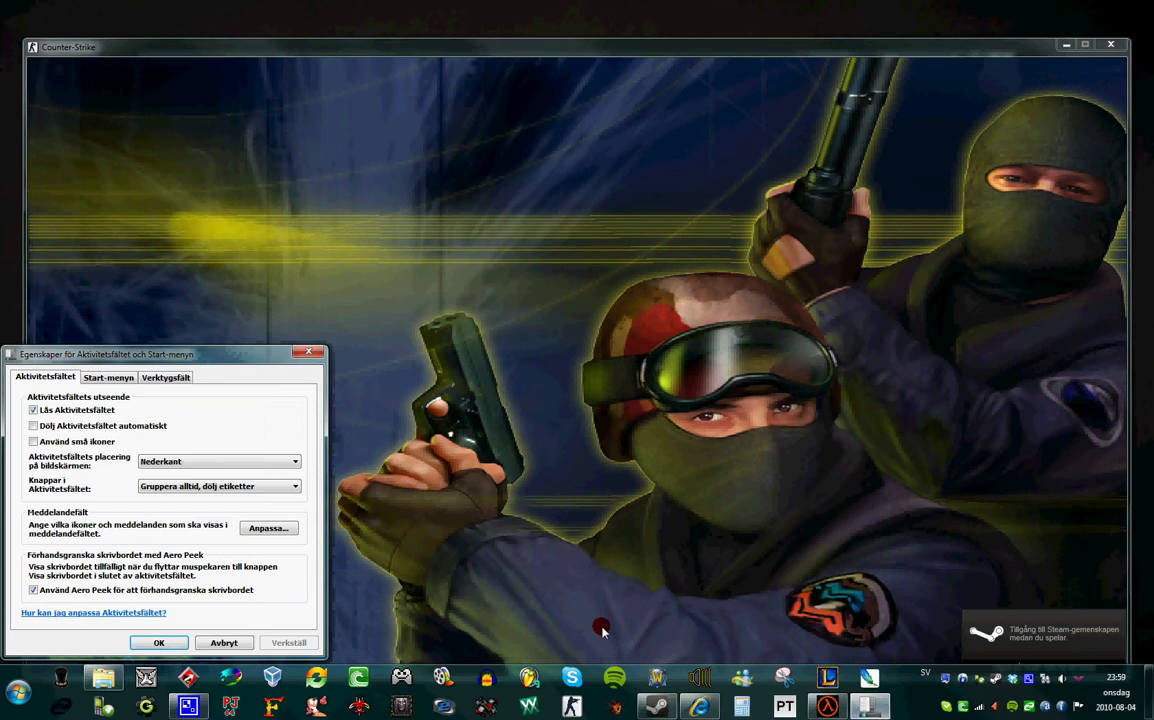
{"action": "mouse_move", "coordinate": [110, 353]}
{"action": "left_mouse_down"}
{"action": "mouse_move", "coordinate": [108, 330]}
{"action": "mouse_move", "coordinate": [144, 318]}
{"action": "left_mouse_up"}
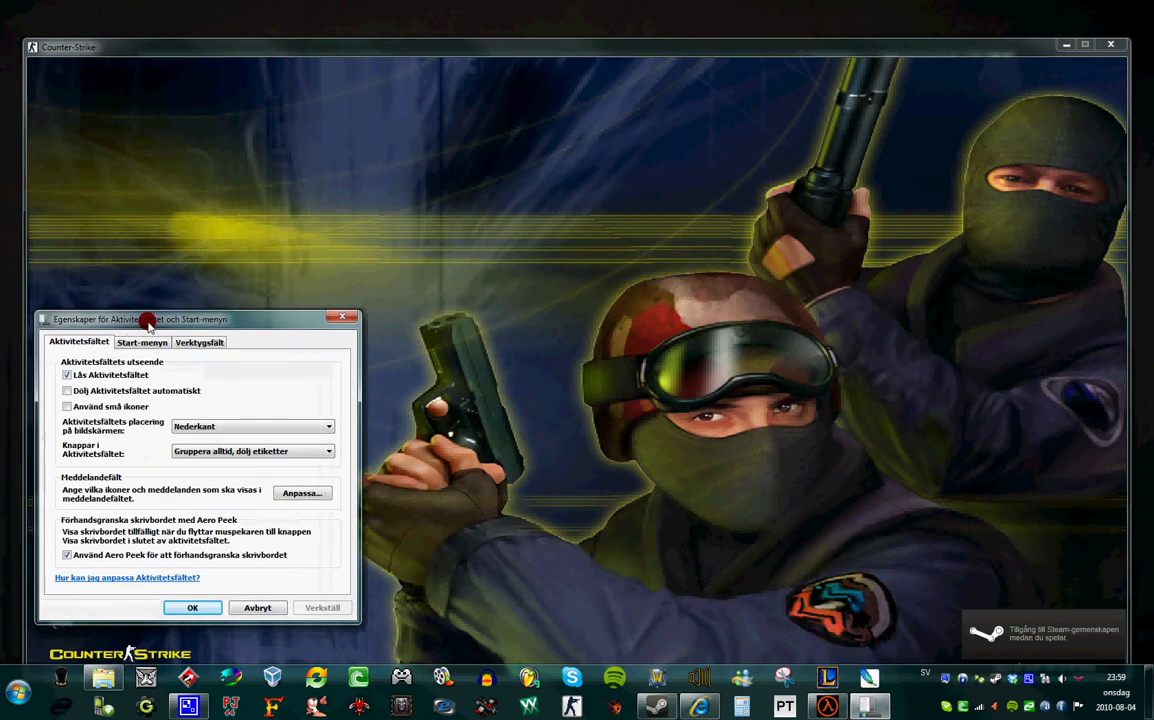
{"action": "left_click", "coordinate": [67, 390]}
{"action": "left_click", "coordinate": [322, 607]}
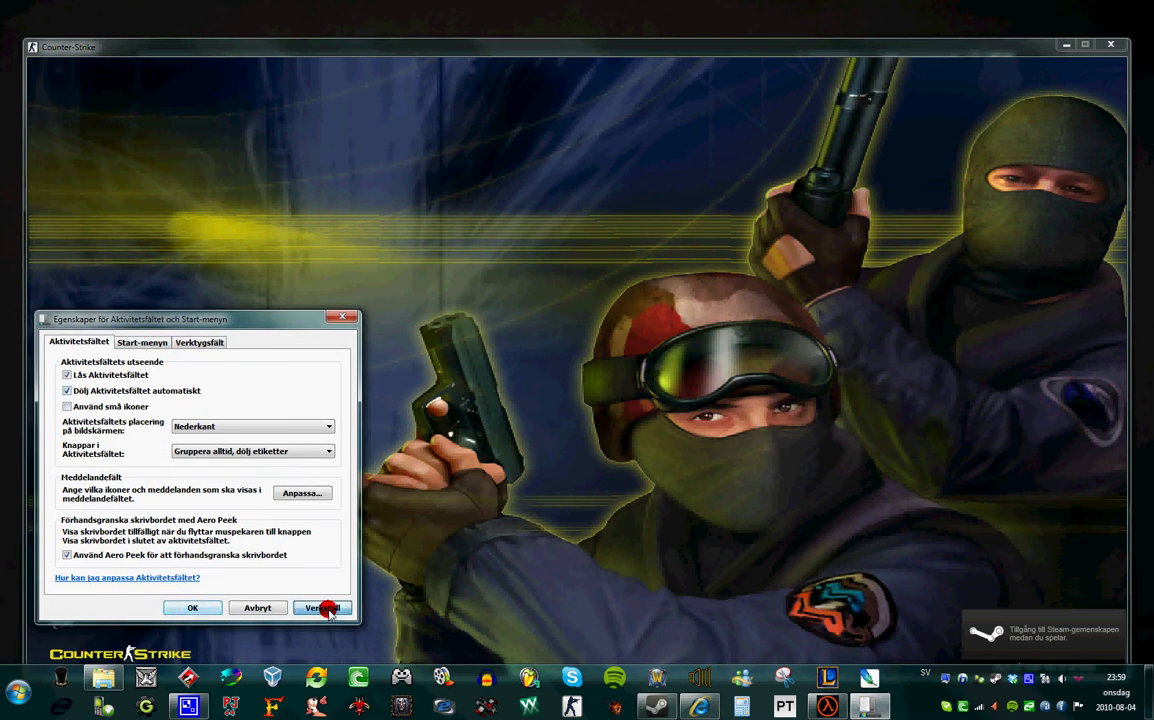
{"action": "left_click", "coordinate": [181, 609]}
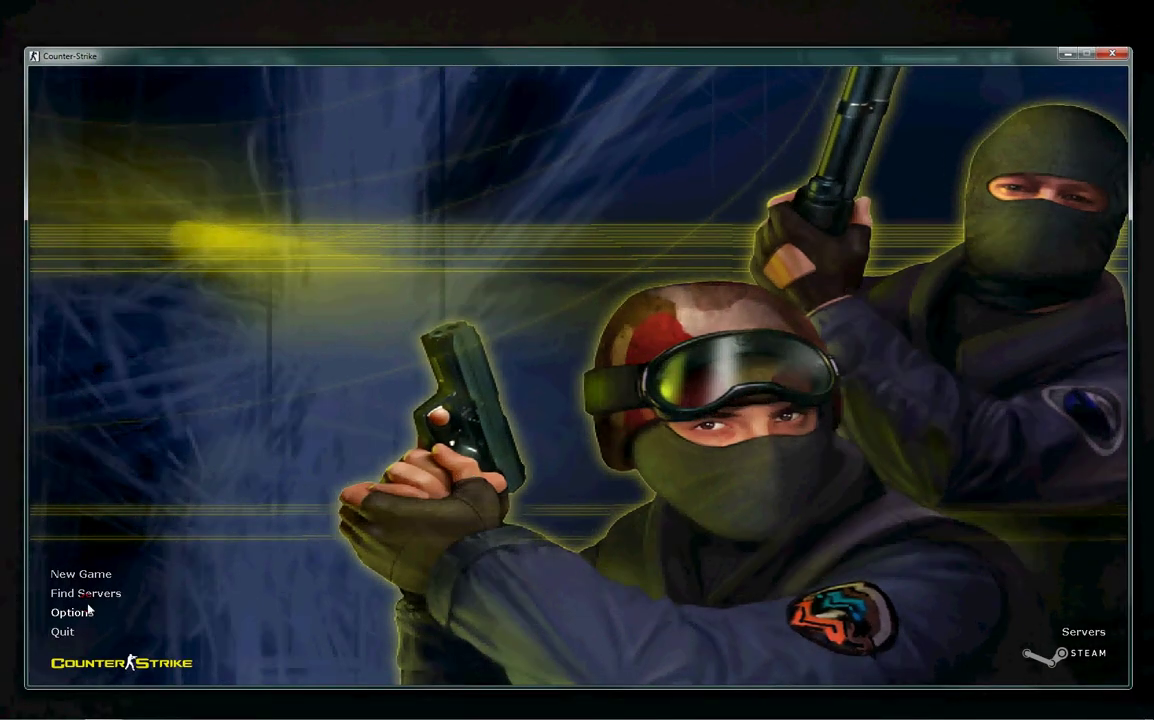
- Set the video options to Run in a window, Widescreen, 1600 x 900, and apply
{"action": "left_click", "coordinate": [72, 612]}
{"action": "left_click", "coordinate": [626, 267]}
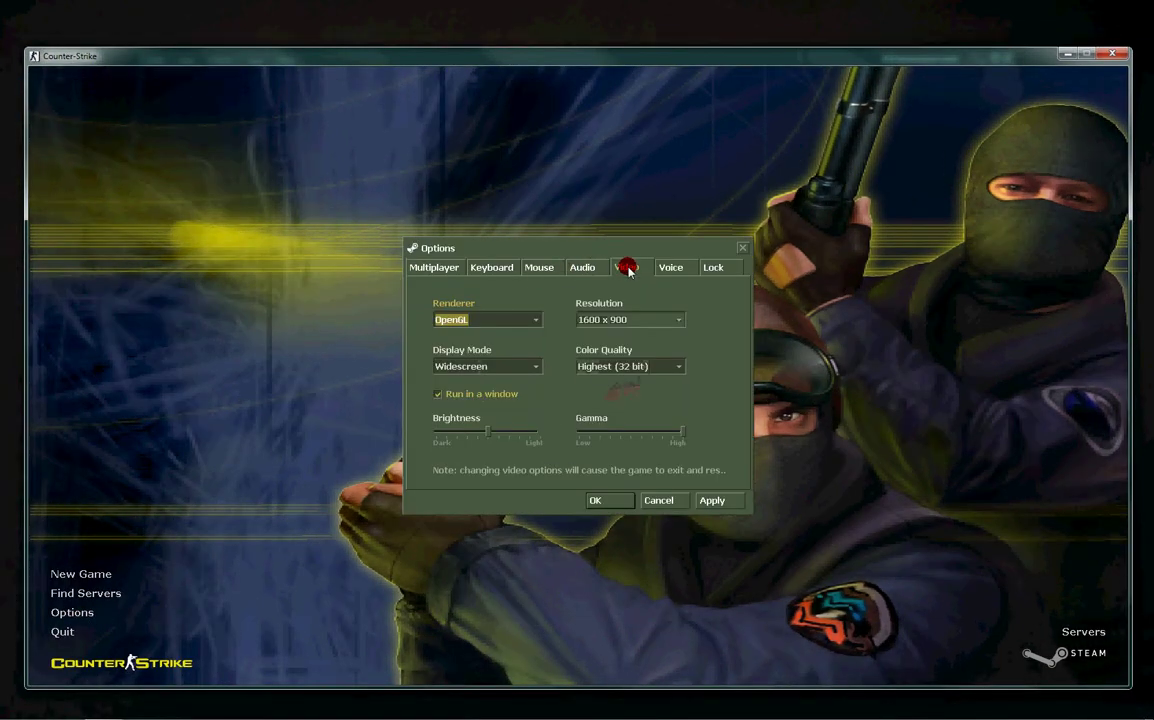
{"action": "left_click", "coordinate": [446, 397]}
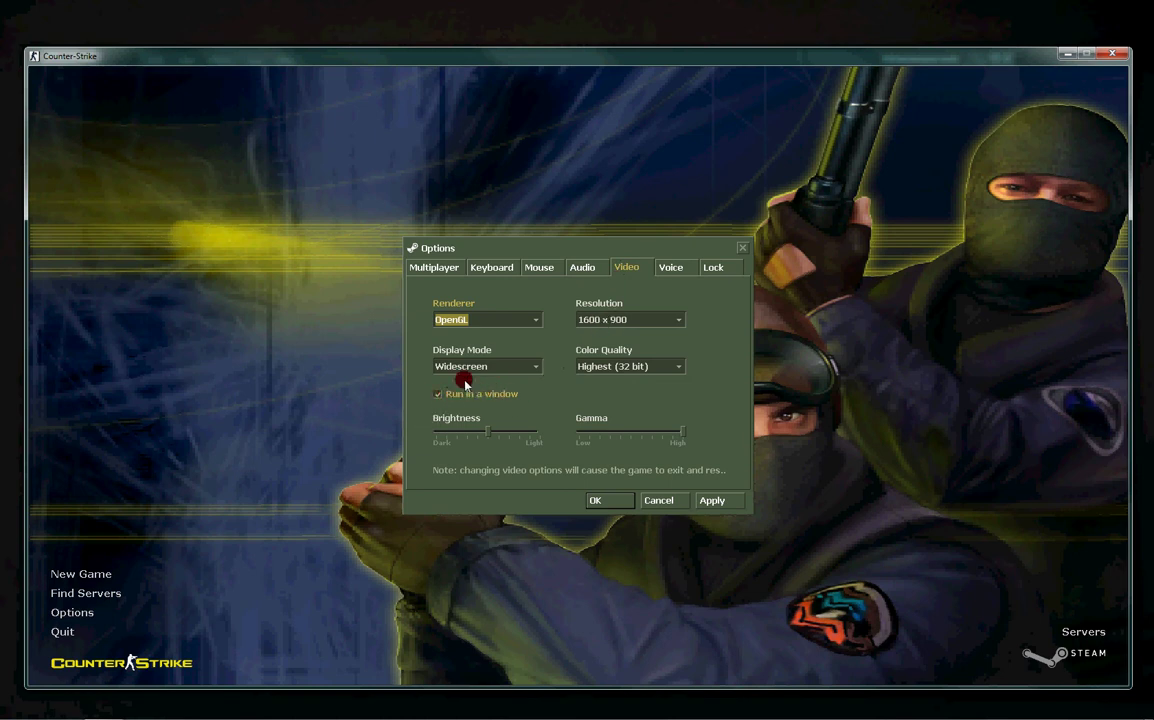
{"action": "left_click", "coordinate": [480, 366]}
{"action": "left_click", "coordinate": [471, 397]}
{"action": "left_click", "coordinate": [634, 319]}
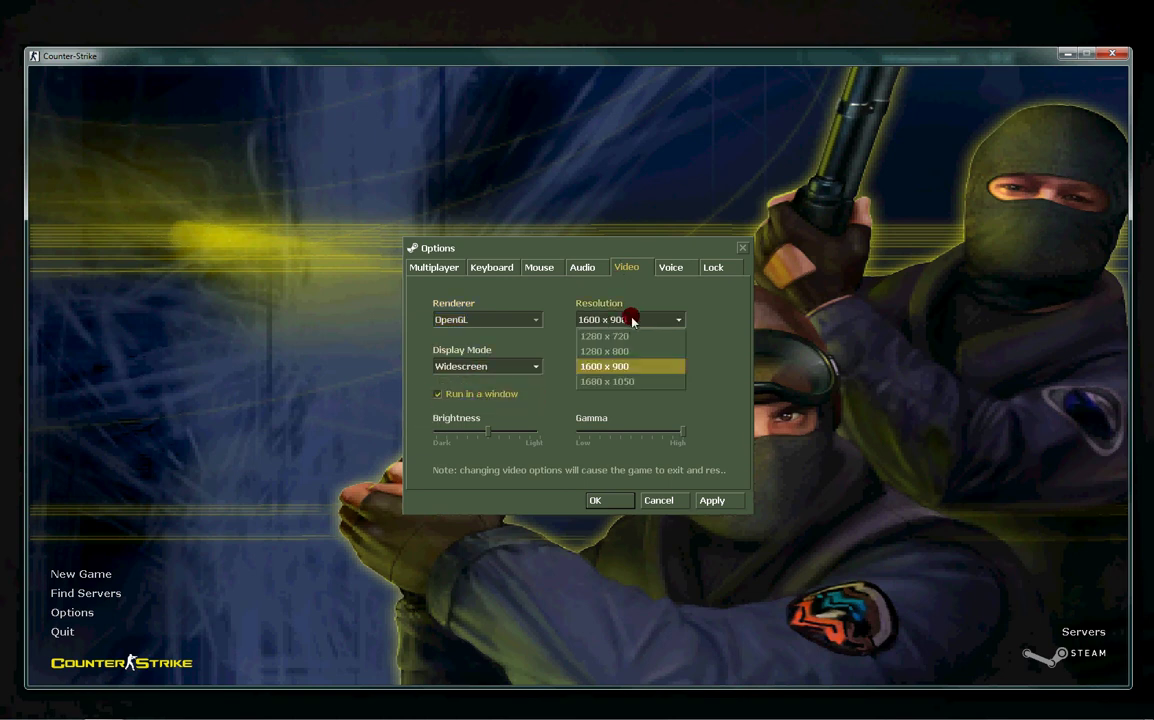
{"action": "left_click", "coordinate": [620, 370]}
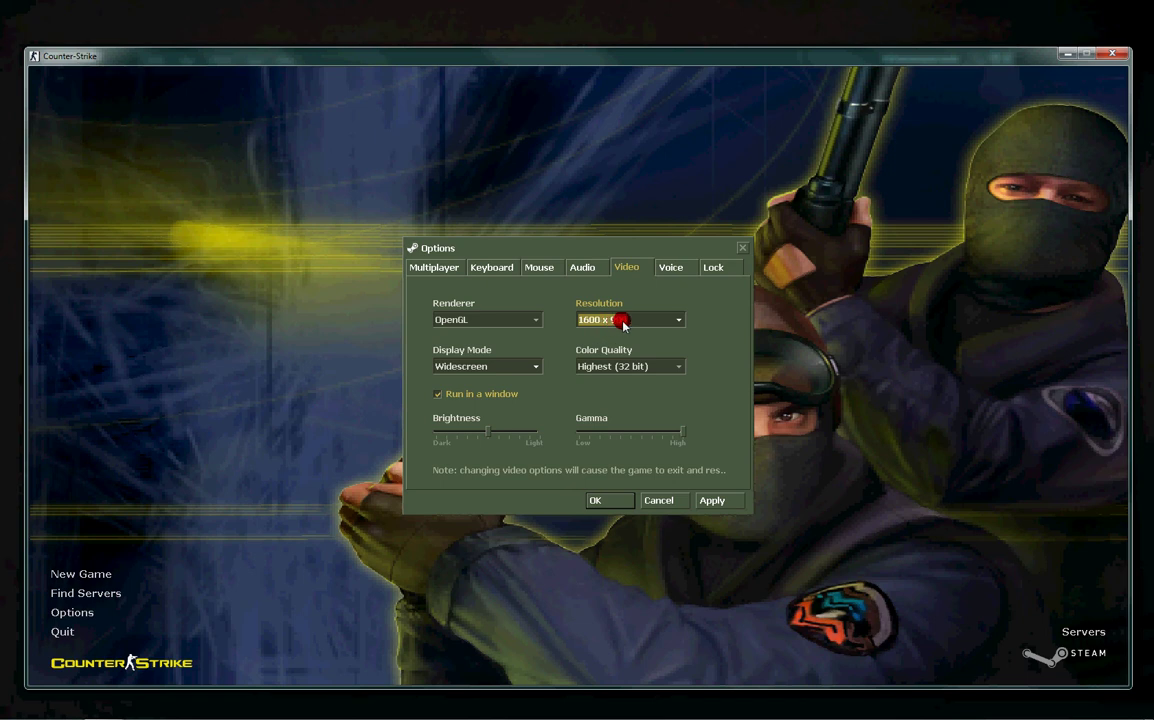
{"action": "left_click", "coordinate": [700, 503]}
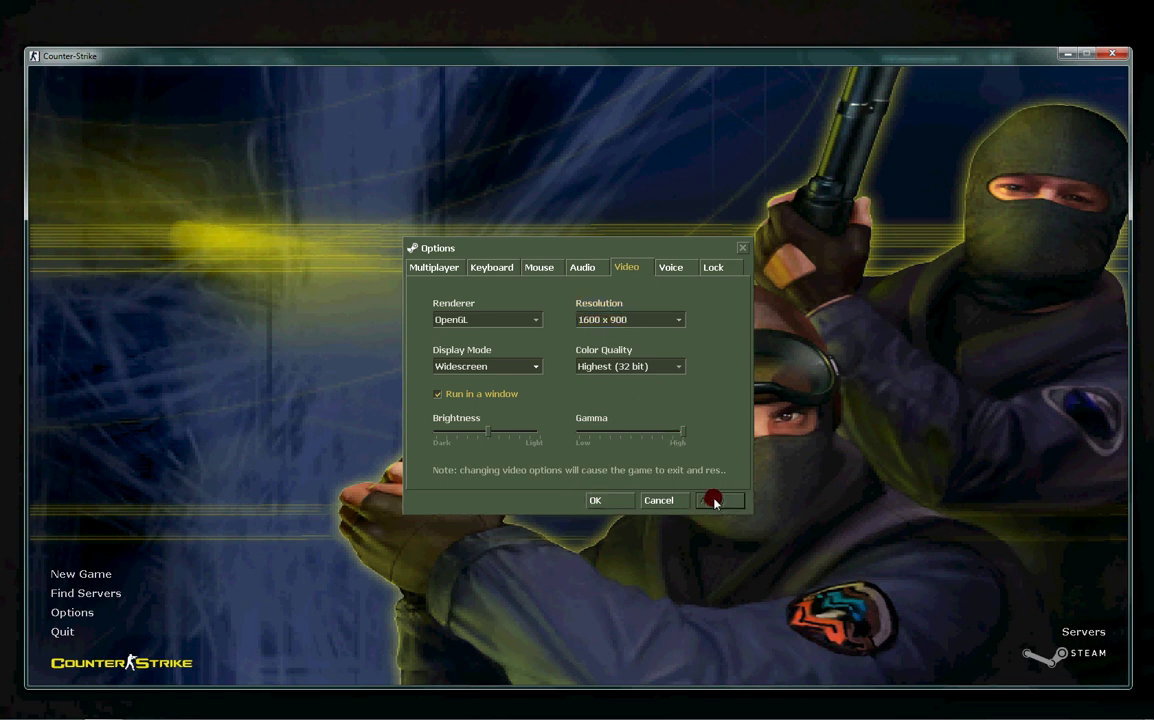
- Close the options, drag the game window right toward the second monitor, and minimise Steam
{"action": "left_click", "coordinate": [621, 502]}
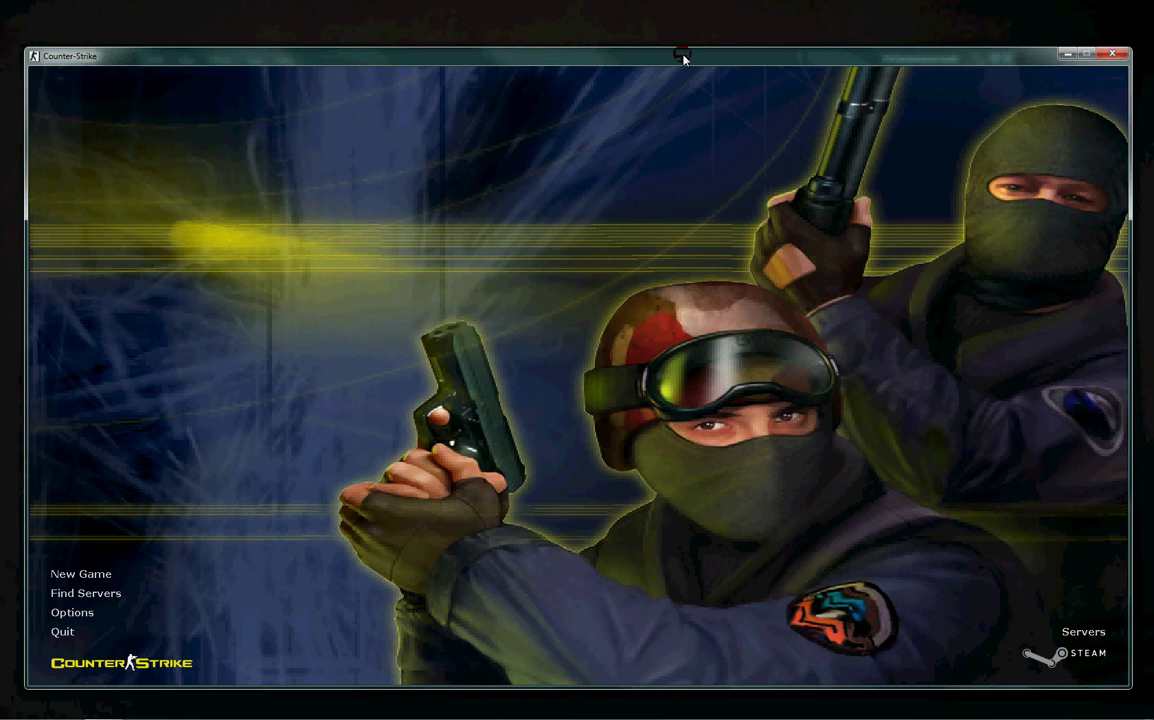
{"action": "mouse_move", "coordinate": [683, 57]}
{"action": "left_mouse_down"}
{"action": "mouse_move", "coordinate": [714, 46]}
{"action": "mouse_move", "coordinate": [674, 54]}
{"action": "mouse_move", "coordinate": [1153, 24]}
{"action": "mouse_move", "coordinate": [1153, 42]}
{"action": "mouse_move", "coordinate": [1134, 34]}
{"action": "left_mouse_up"}
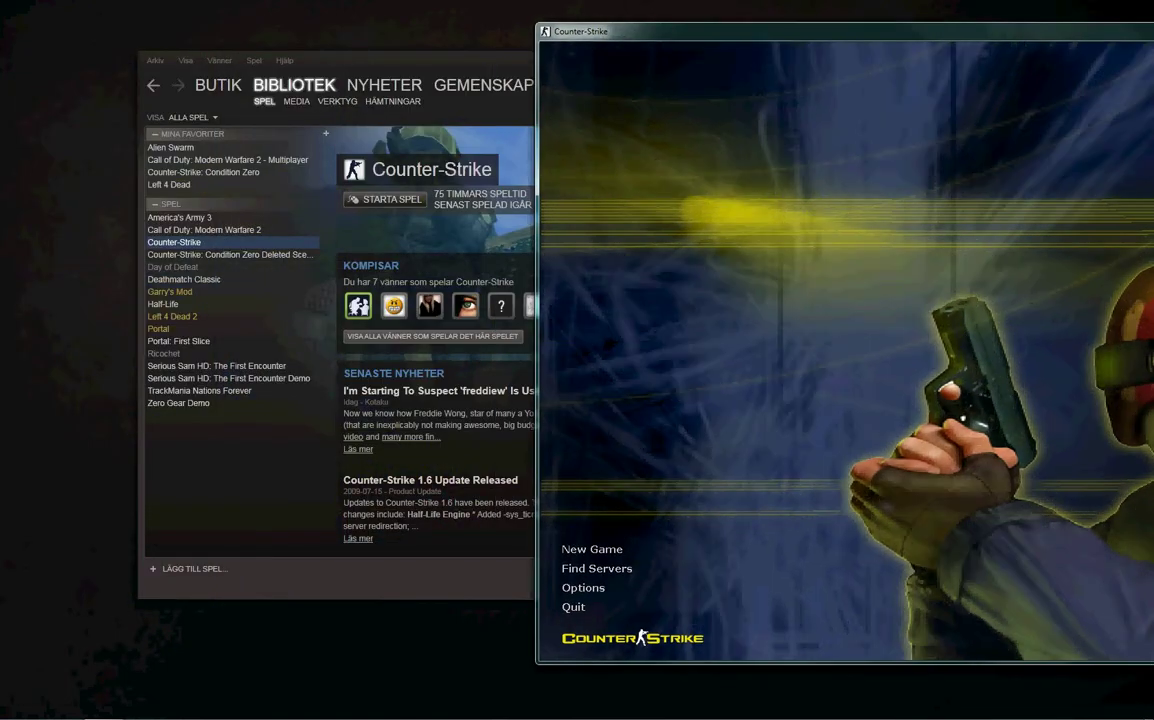
{"action": "left_click", "coordinate": [495, 80]}
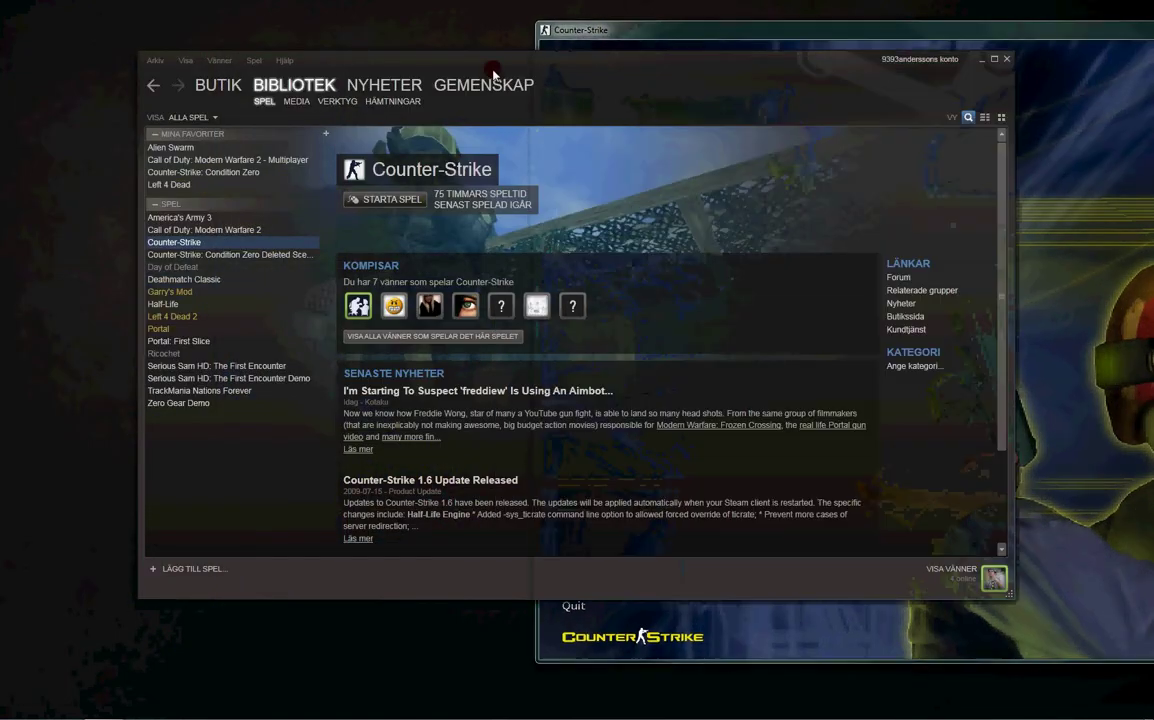
{"action": "left_click", "coordinate": [955, 52]}
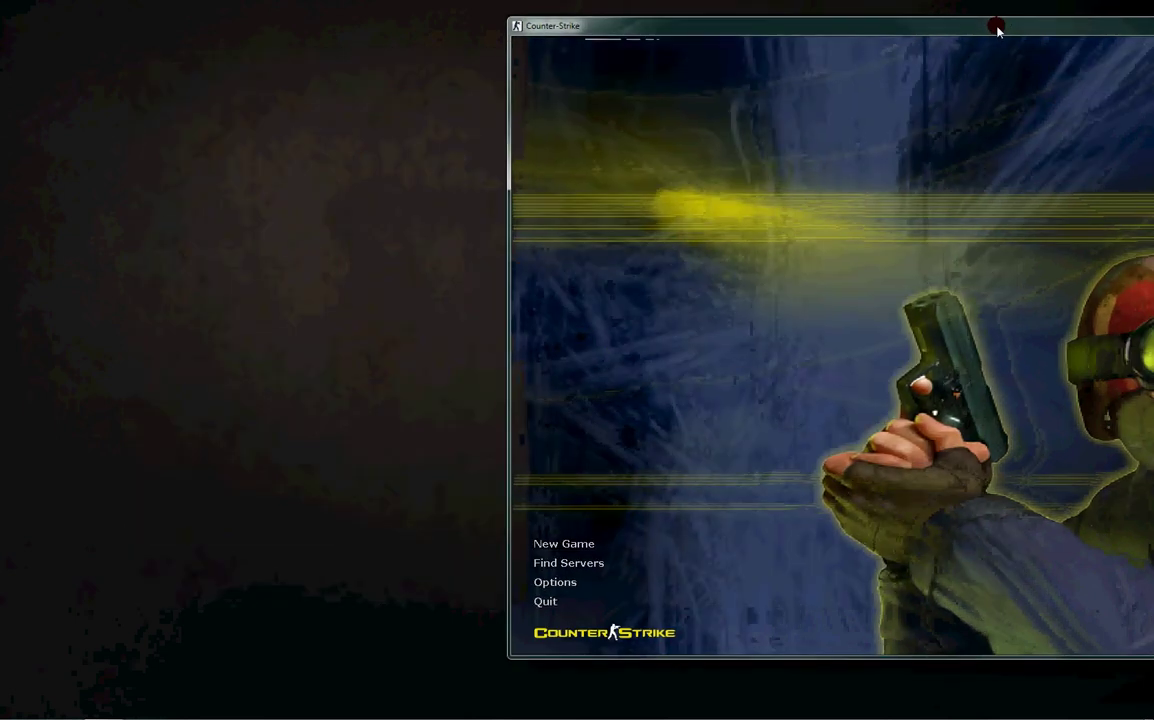
- Create a new local game on the map fy_pool_day and start the server
{"action": "left_click", "coordinate": [575, 551]}
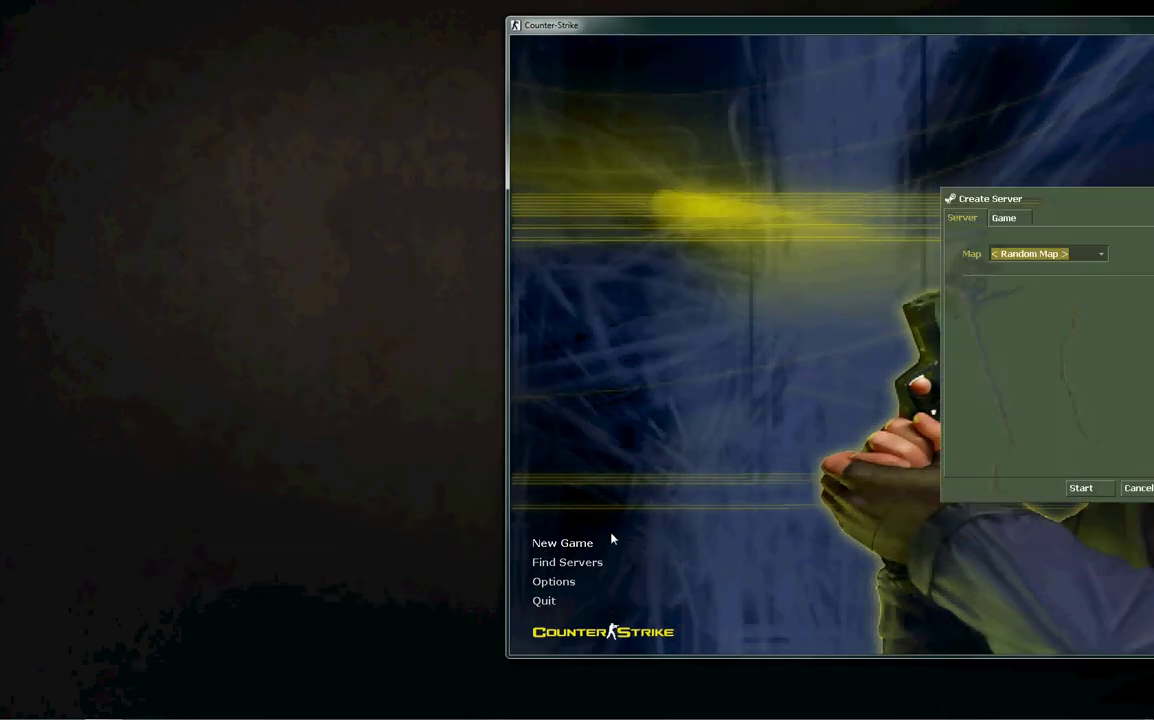
{"action": "left_click", "coordinate": [1005, 218]}
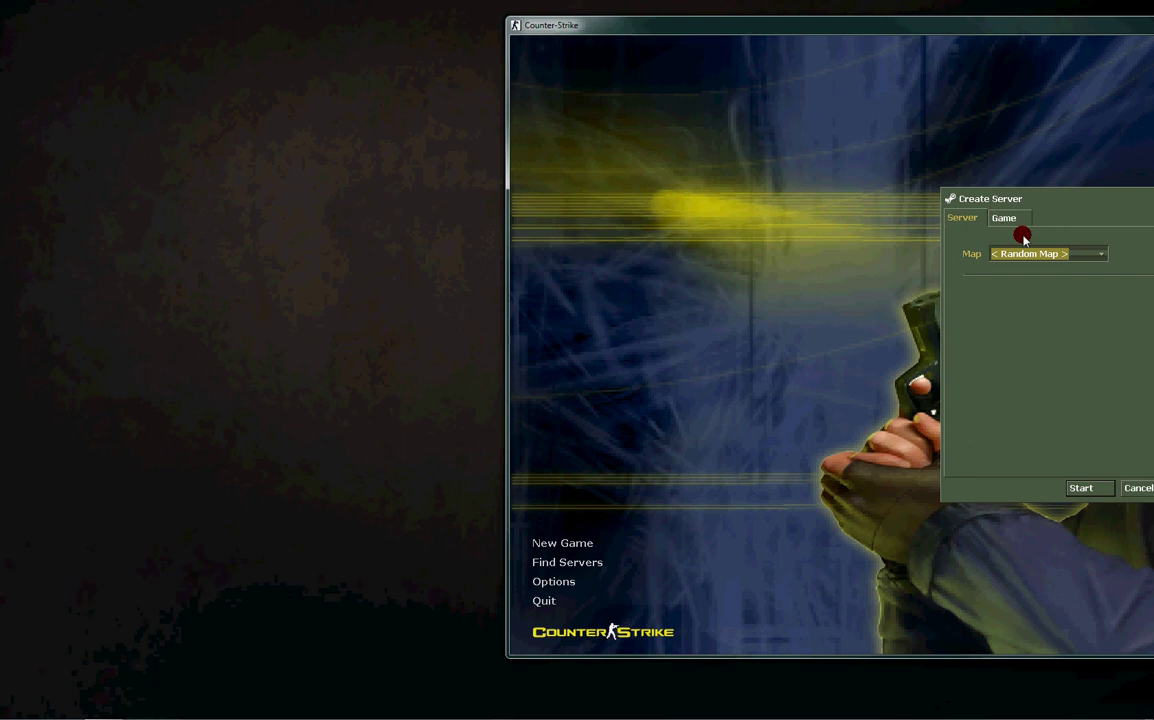
{"action": "left_click", "coordinate": [1020, 253]}
{"action": "scroll", "coordinate": [1025, 395], "scroll_direction": "down", "scroll_amount": 1}
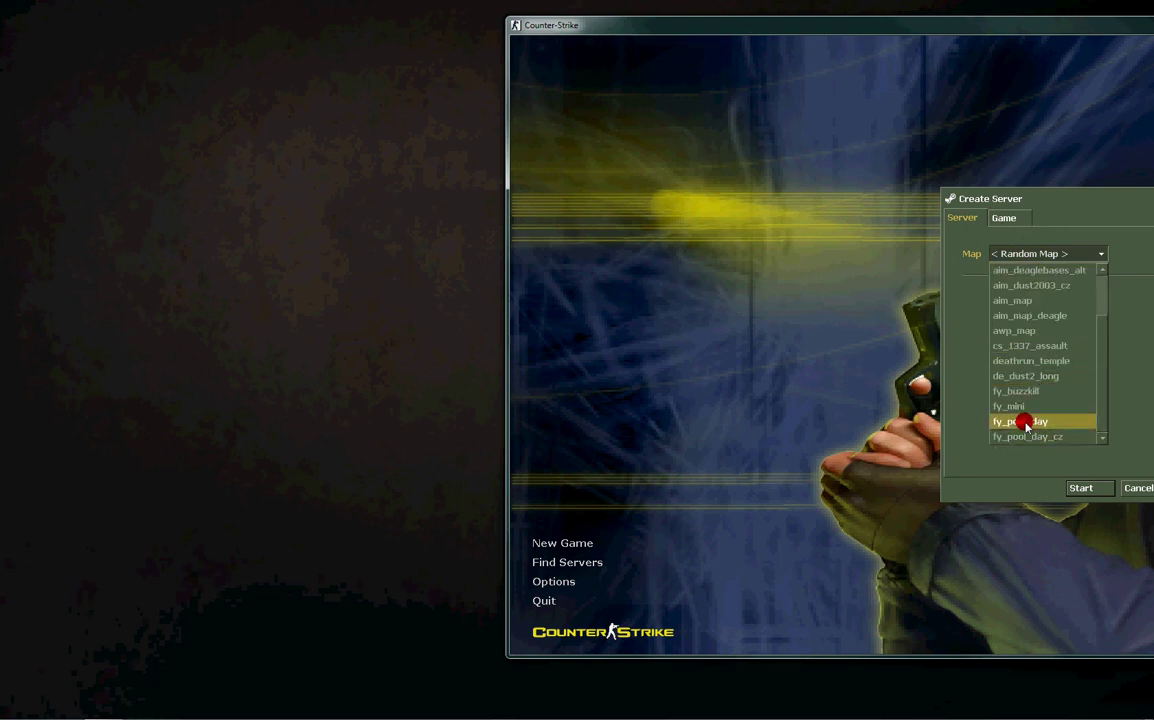
{"action": "left_click", "coordinate": [1021, 422]}
{"action": "left_click", "coordinate": [1087, 490]}
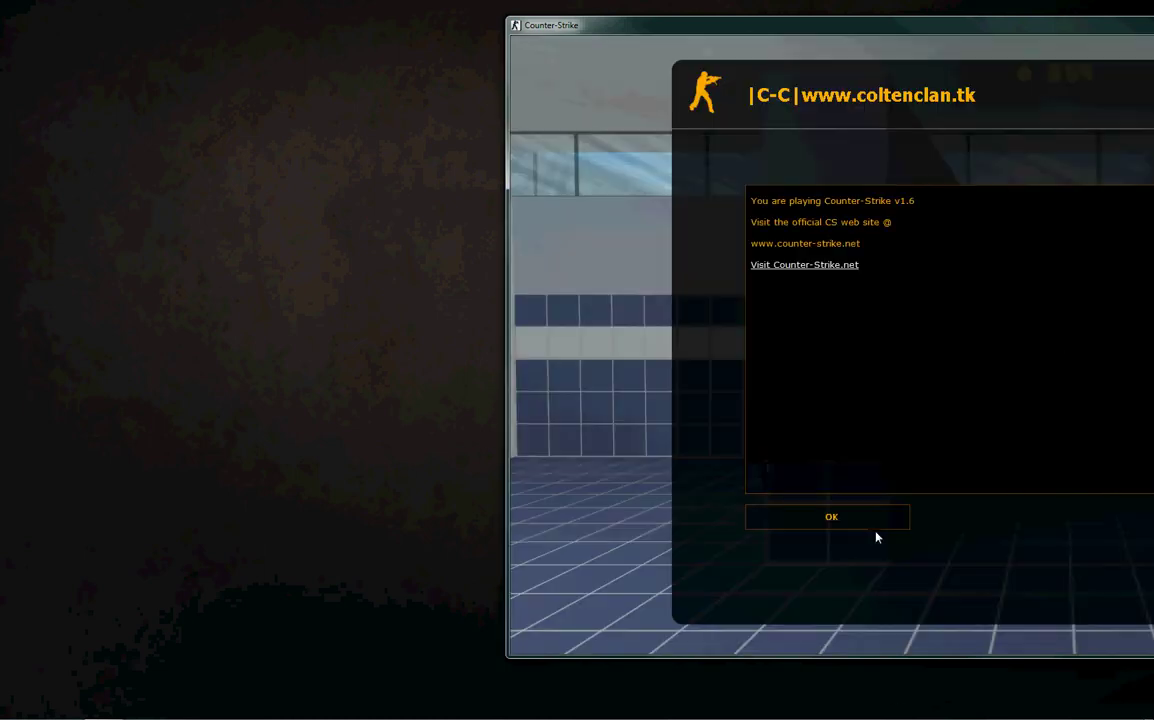
- Dismiss the welcome message, join CT Forces as GSG-9, walk forward, then pause
{"action": "left_click", "coordinate": [874, 521]}
{"action": "left_click", "coordinate": [829, 240]}
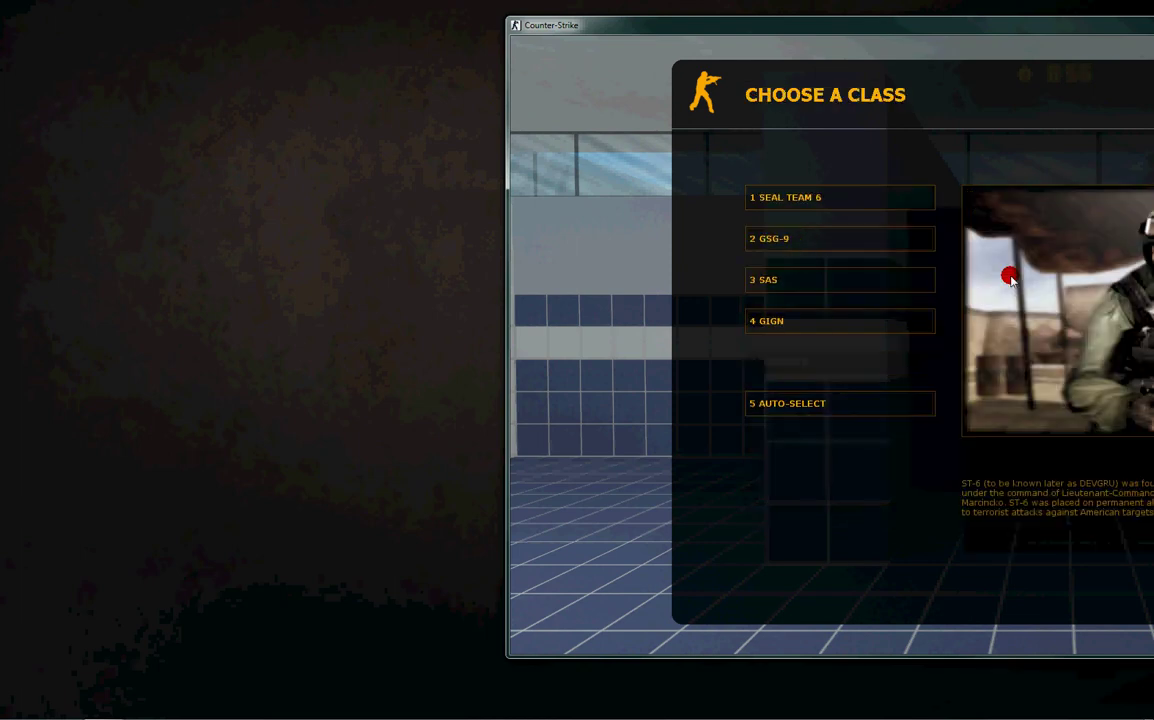
{"action": "left_click", "coordinate": [901, 234]}
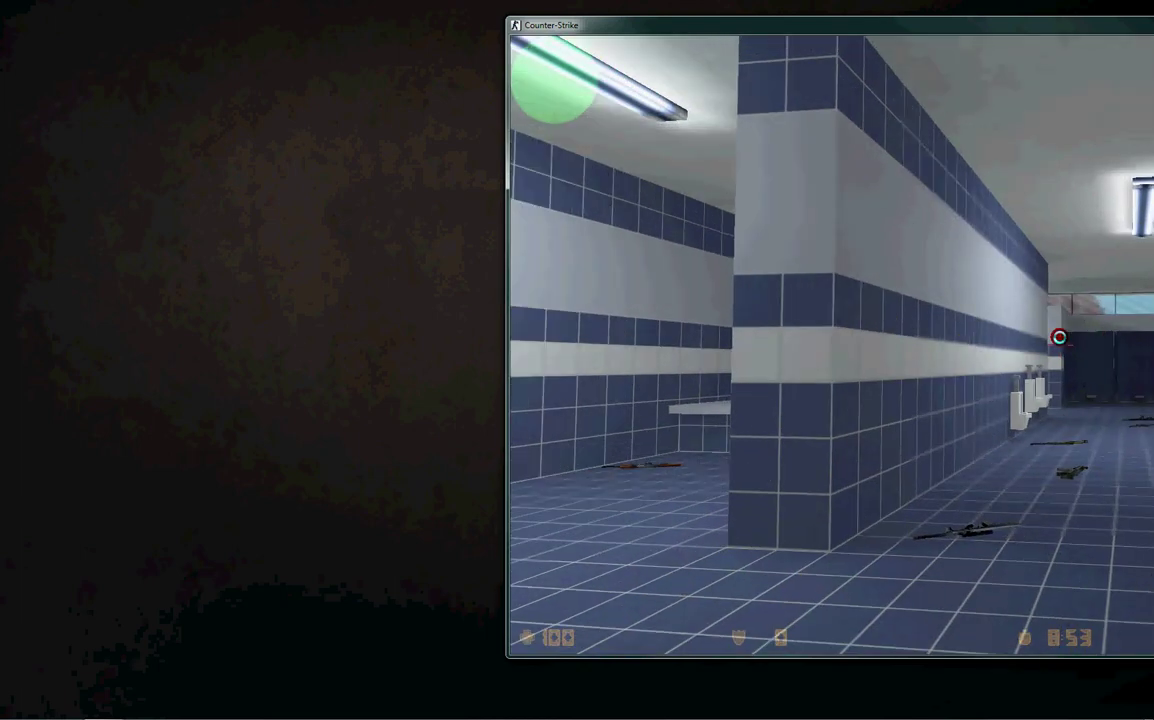
{"action": "key", "text": "w"}
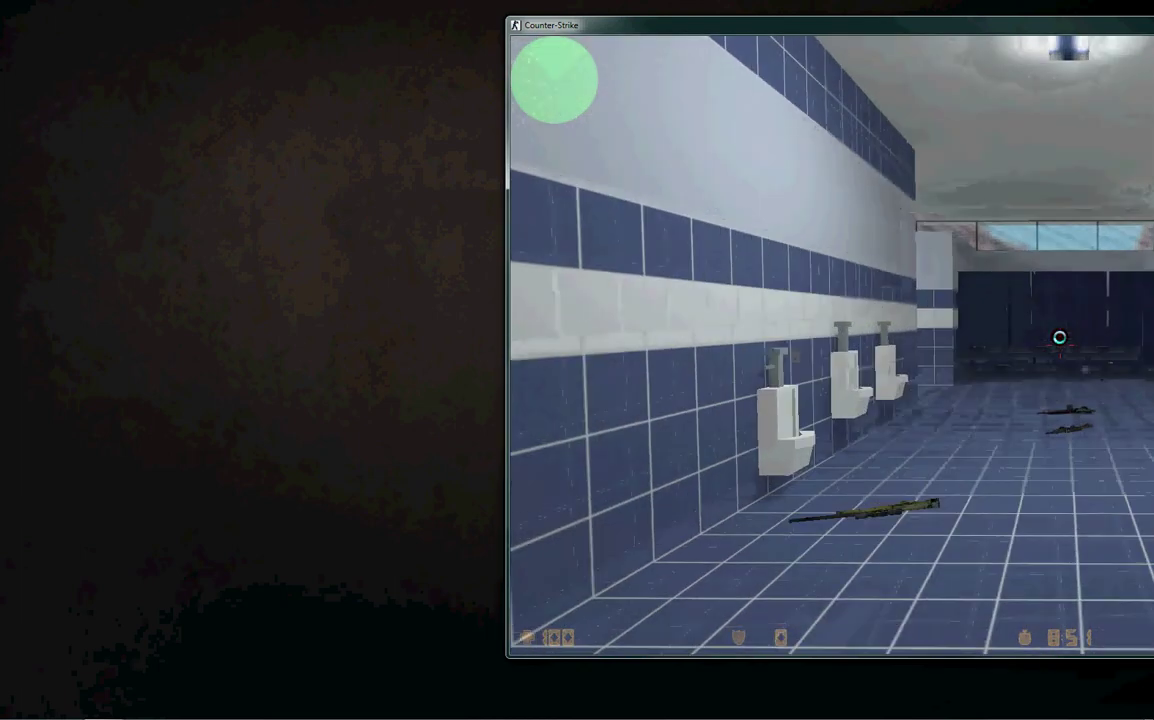
{"action": "key", "text": "Escape"}
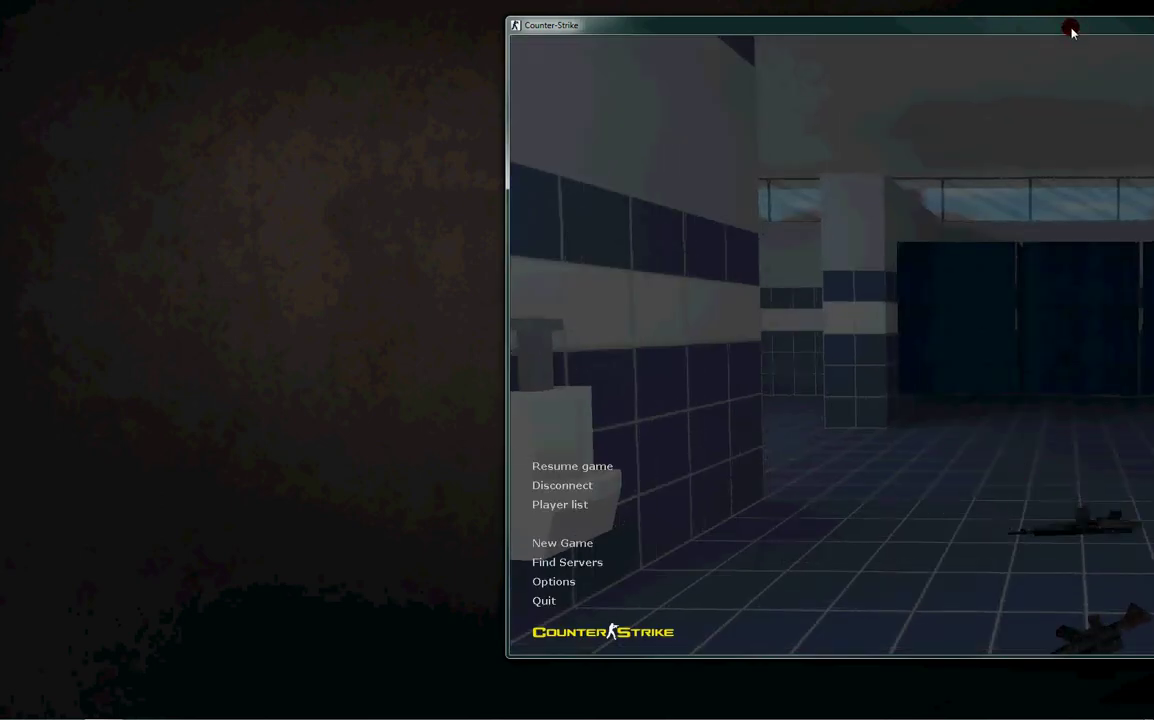
- Shift the window about 60 px left, then play: pick up a rifle, fire, throw a grenade
{"action": "left_click_drag", "start_coordinate": [1069, 31], "coordinate": [958, 28]}
{"action": "key", "text": "Escape"}
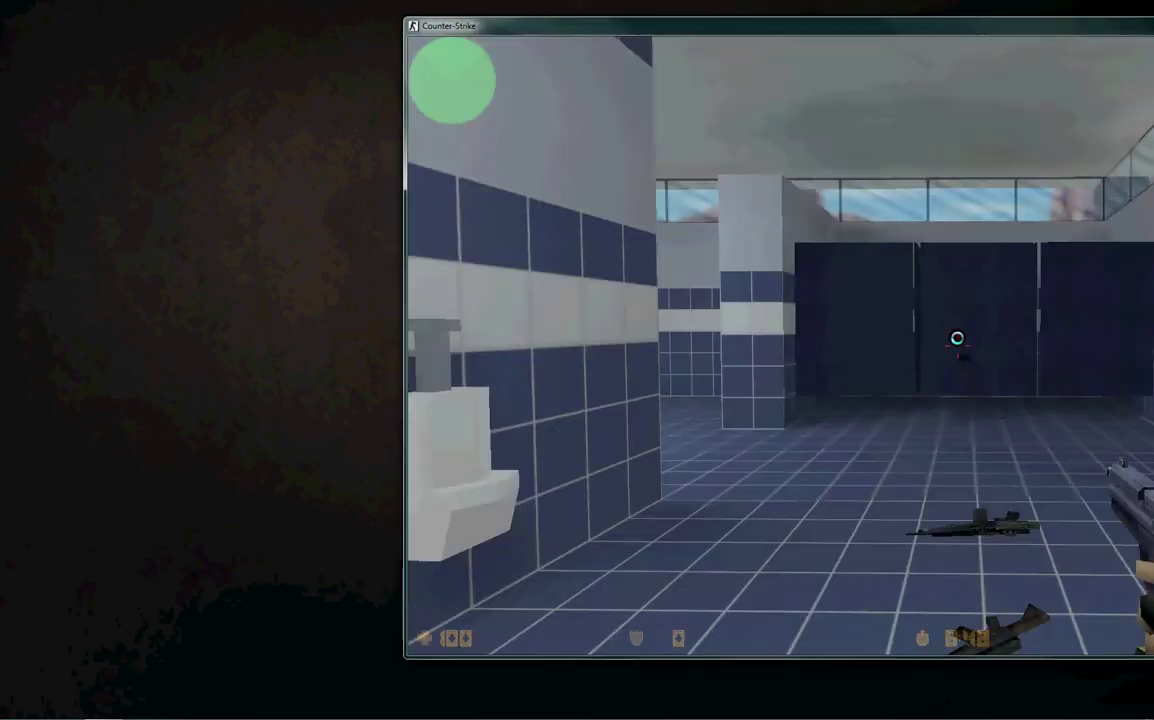
{"action": "key", "text": "w"}
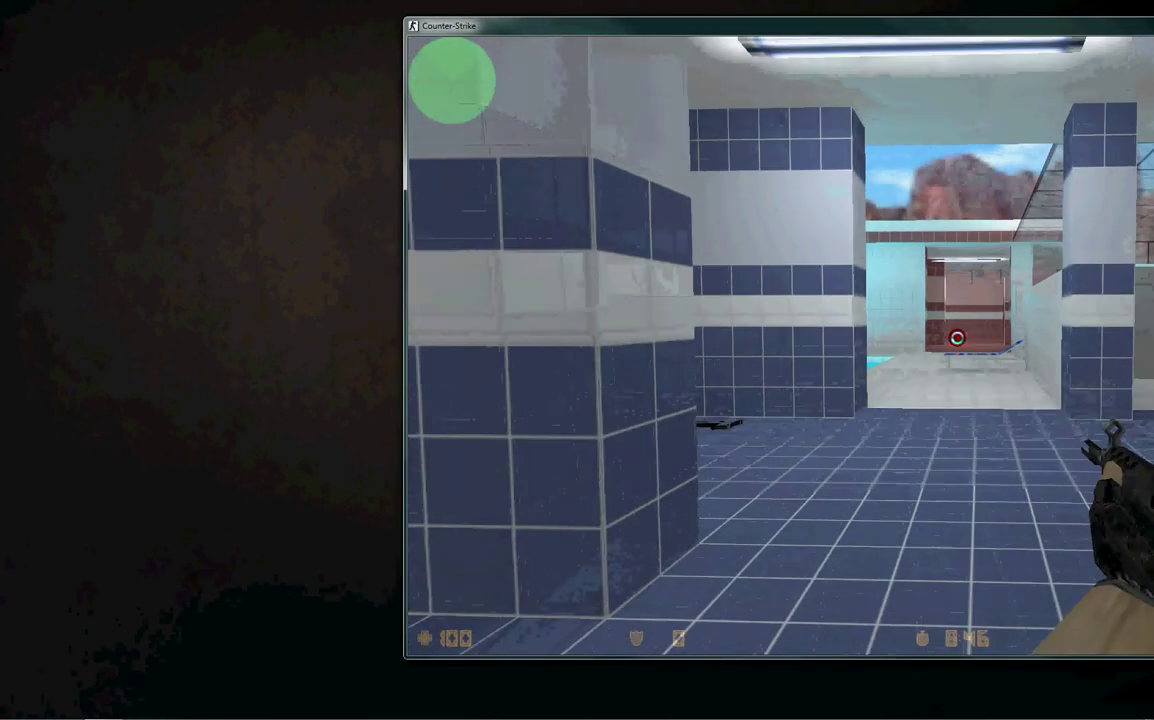
{"action": "left_click", "coordinate": [957, 338]}
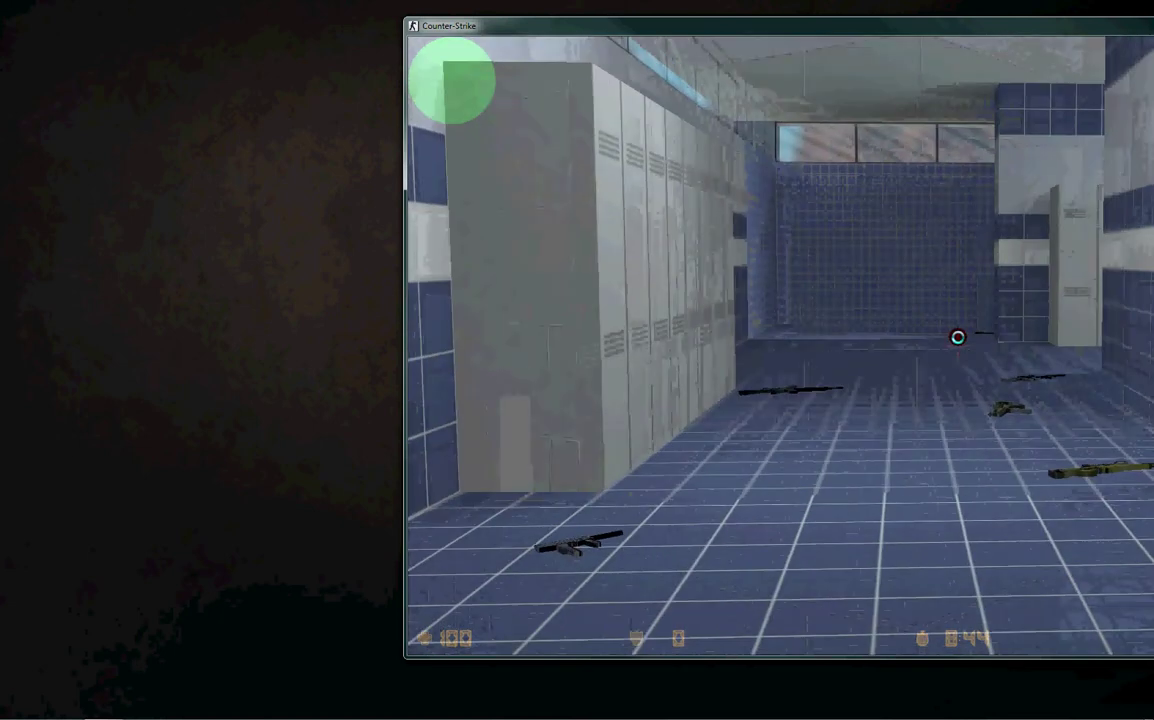
{"action": "key", "text": "w"}
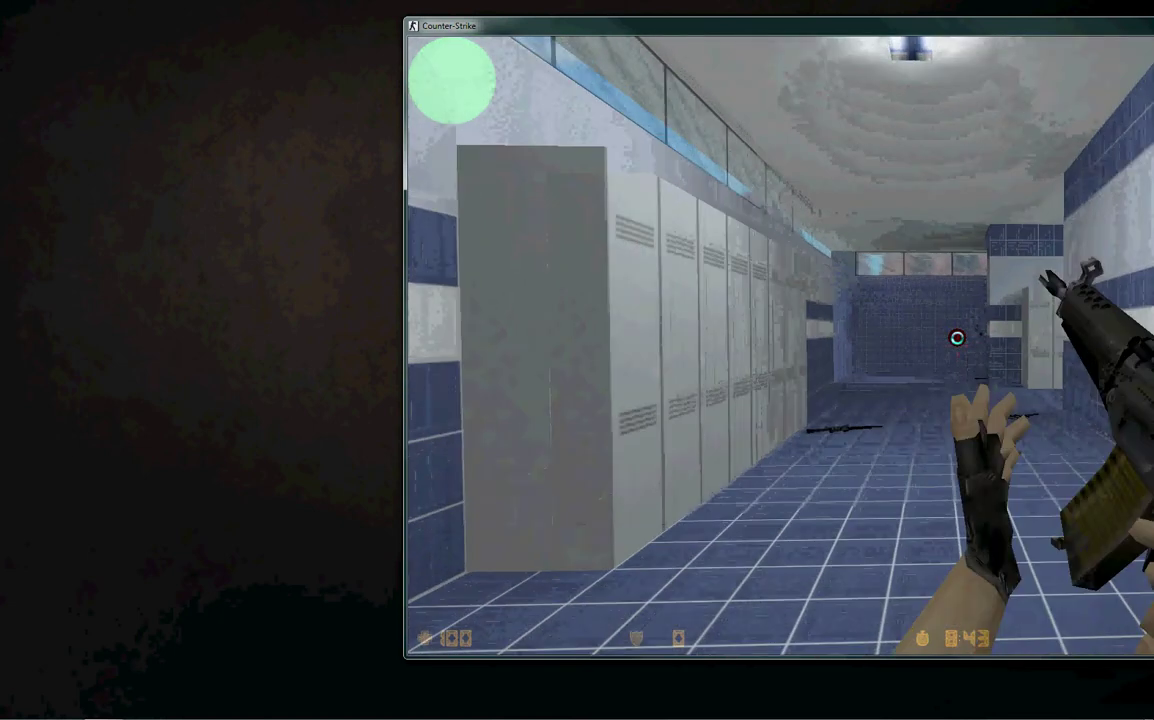
{"action": "key", "text": "g"}
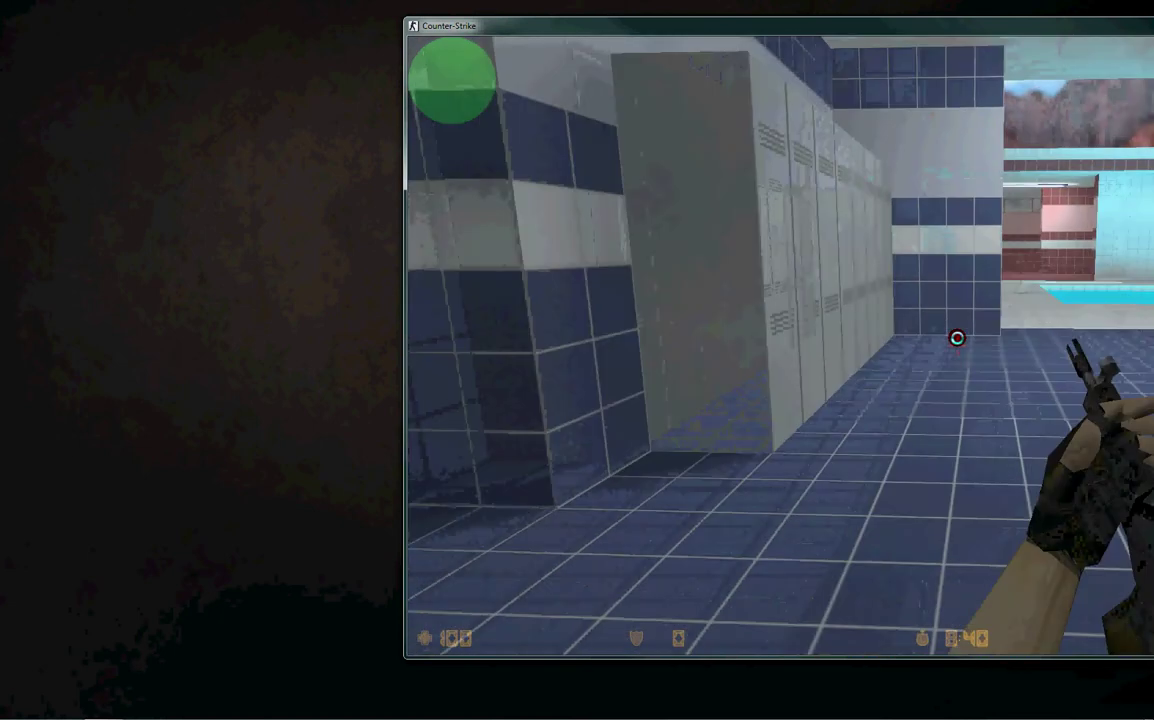
{"action": "left_click", "coordinate": [957, 338]}
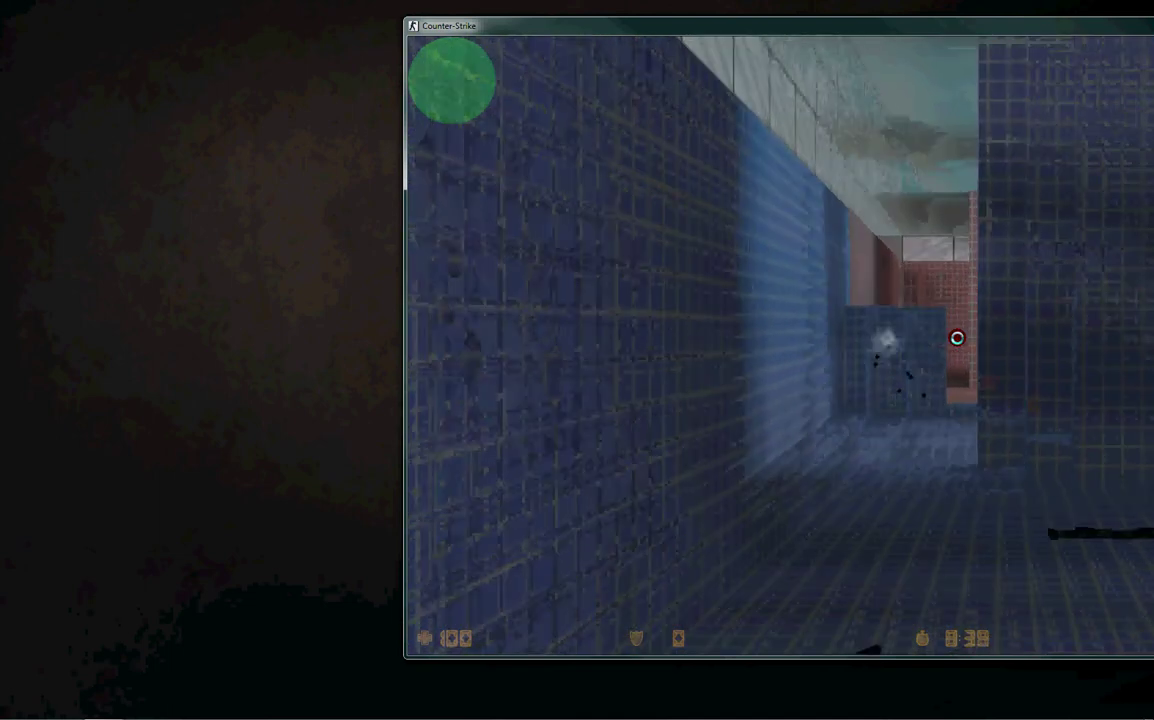
{"action": "key", "text": "w"}
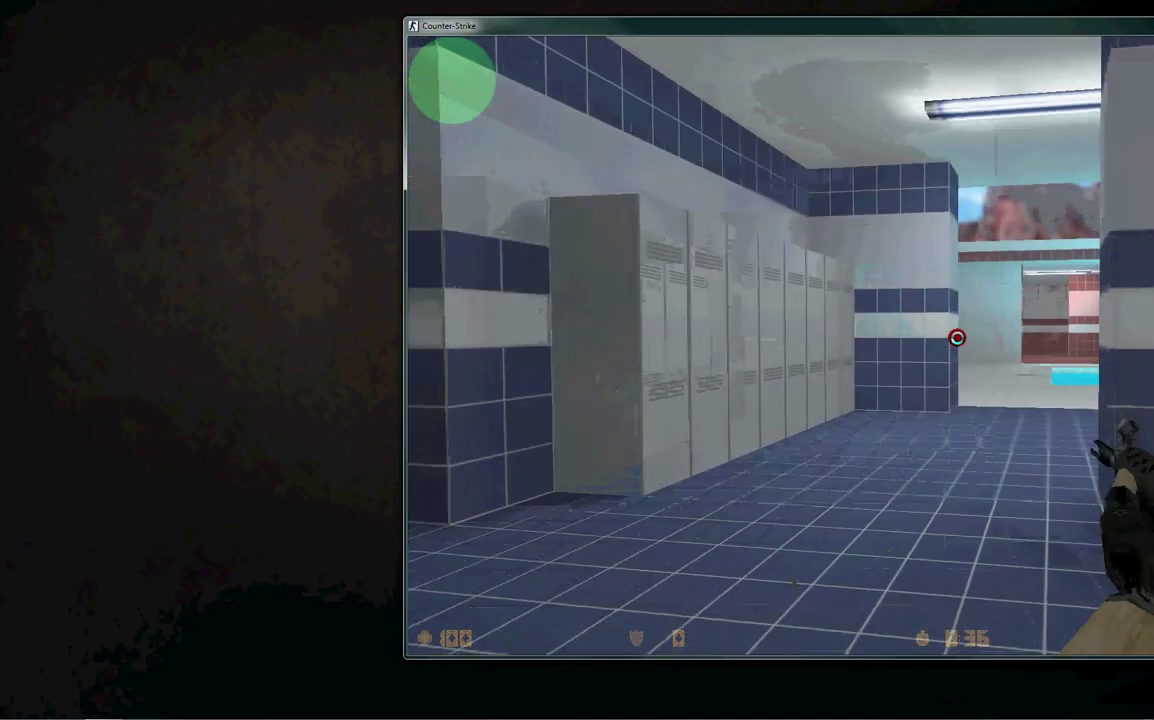
{"action": "key", "text": "w"}
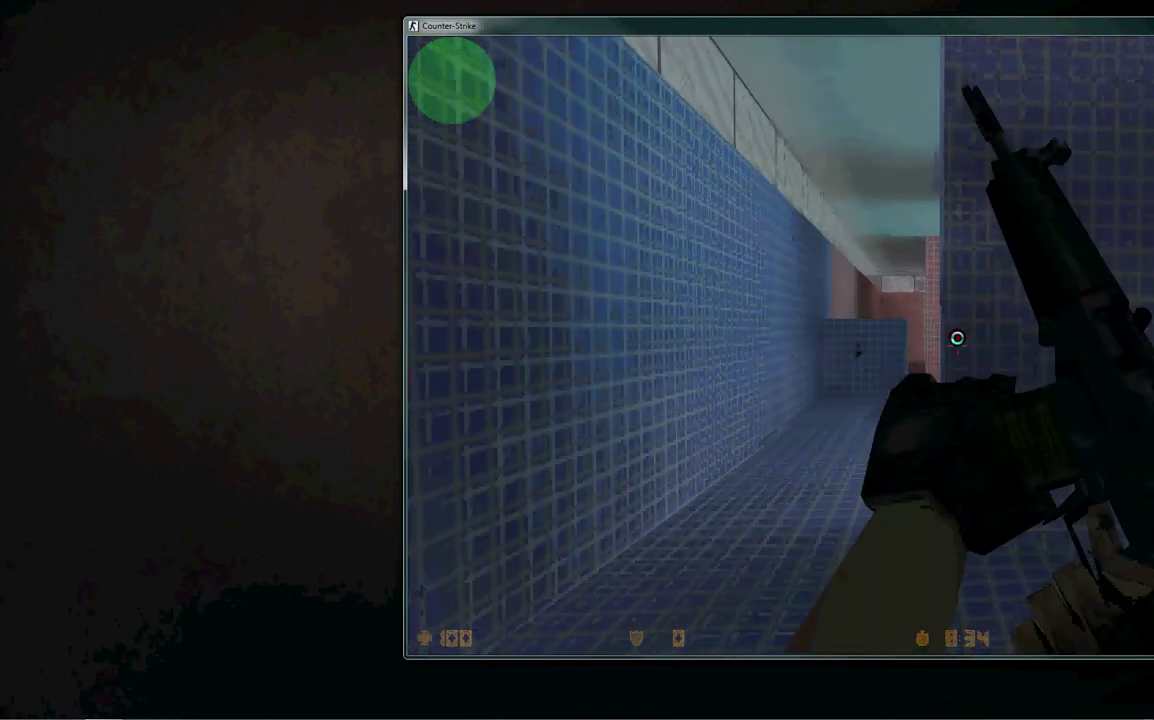
- While paused, move the game window about 114 px right, then nudge it slightly further
{"action": "key", "text": "Escape"}
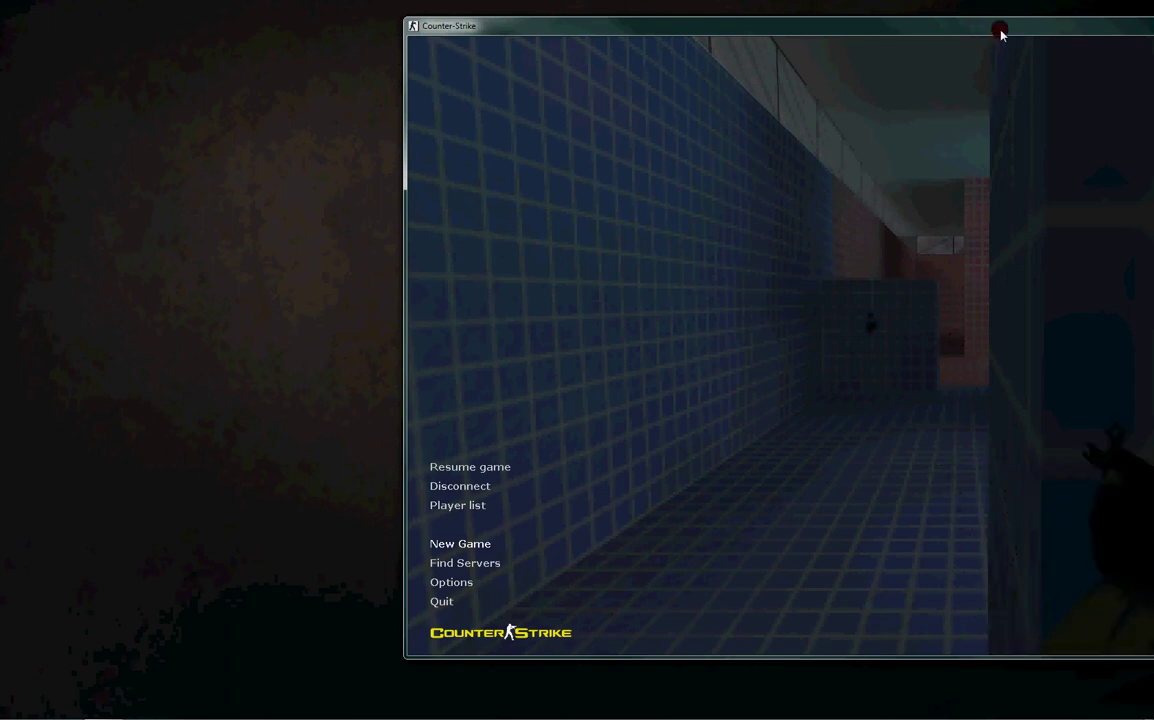
{"action": "mouse_move", "coordinate": [999, 31]}
{"action": "left_mouse_down"}
{"action": "mouse_move", "coordinate": [1153, 33]}
{"action": "mouse_move", "coordinate": [1000, 34]}
{"action": "left_mouse_up"}
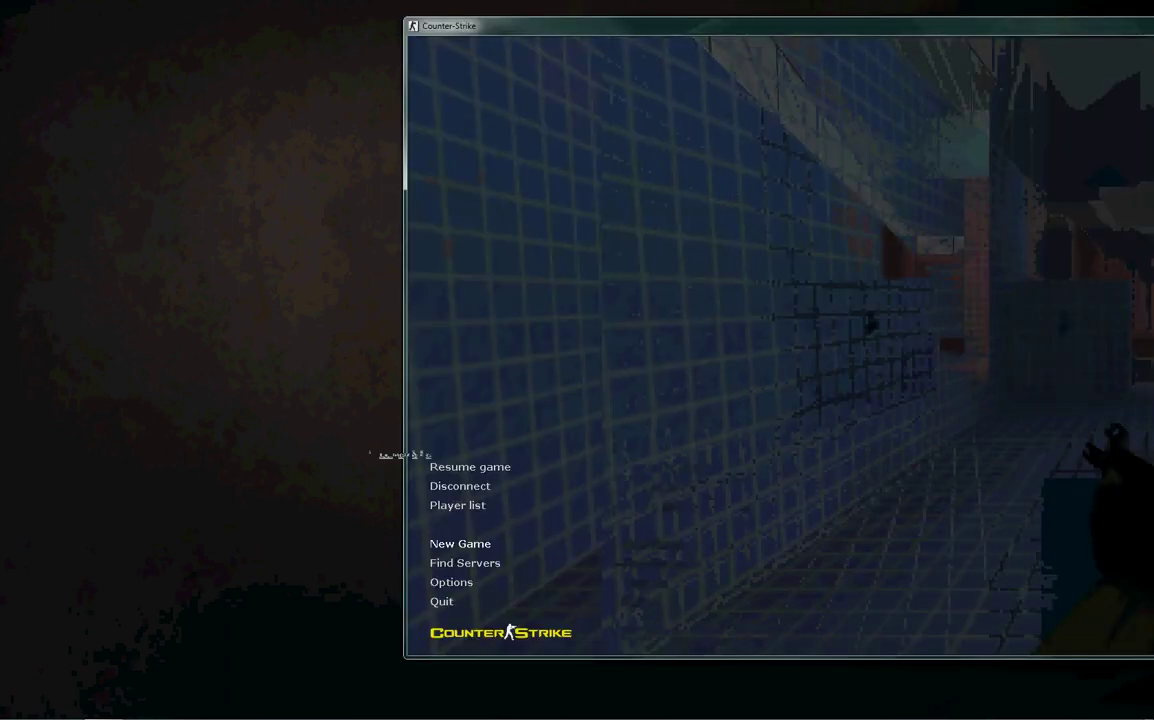
{"action": "key", "text": "Escape"}
{"action": "key", "text": "Escape"}
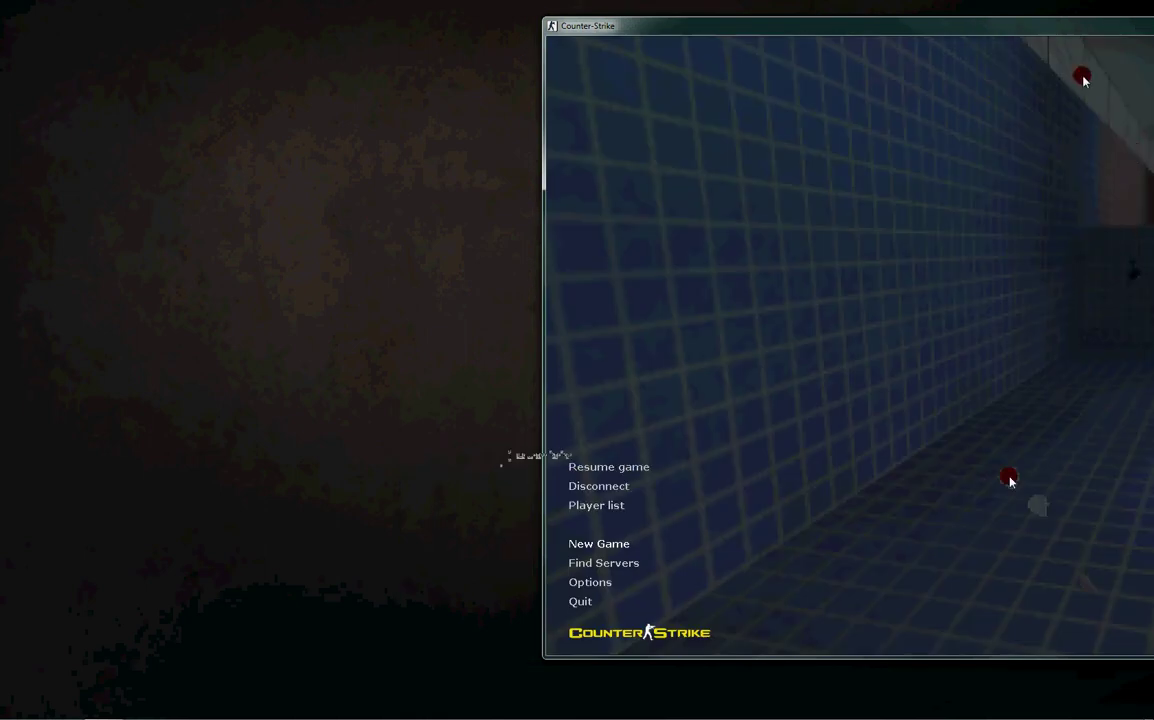
{"action": "left_click_drag", "start_coordinate": [1045, 37], "coordinate": [1066, 34]}
{"action": "key", "text": "Escape"}
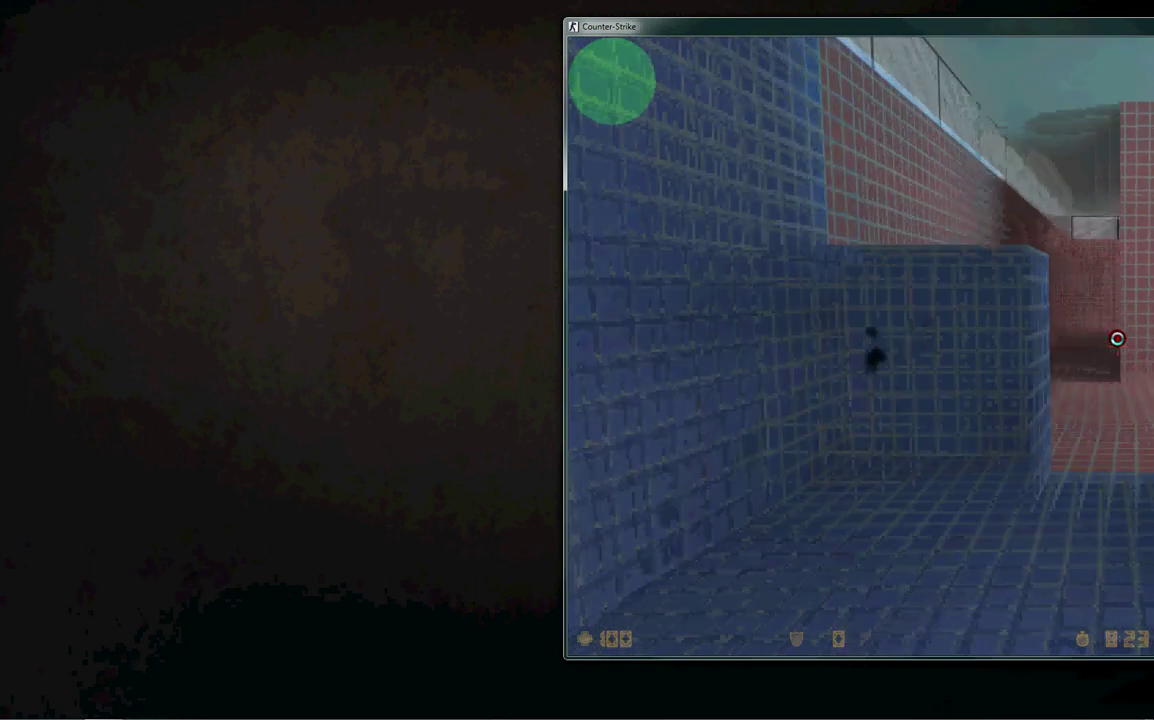
- Fire three shots down the red-brick corridor
{"action": "left_click", "coordinate": [1117, 339]}
{"action": "left_click", "coordinate": [1117, 339]}
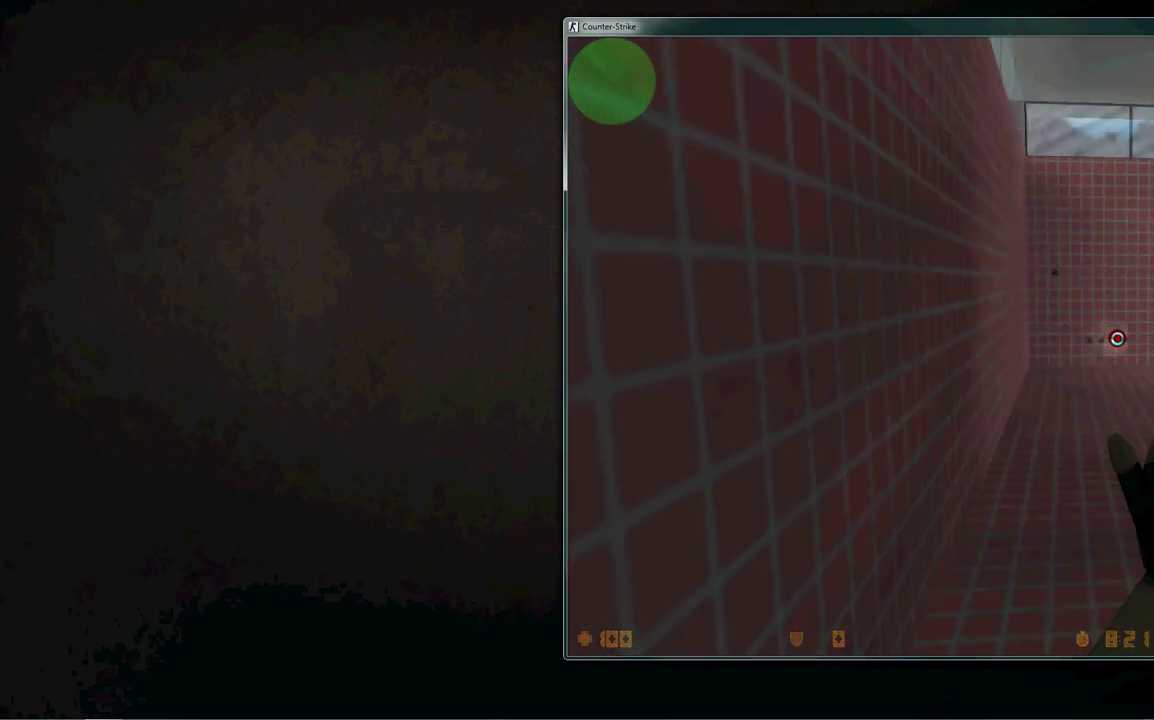
{"action": "left_click", "coordinate": [1117, 339]}
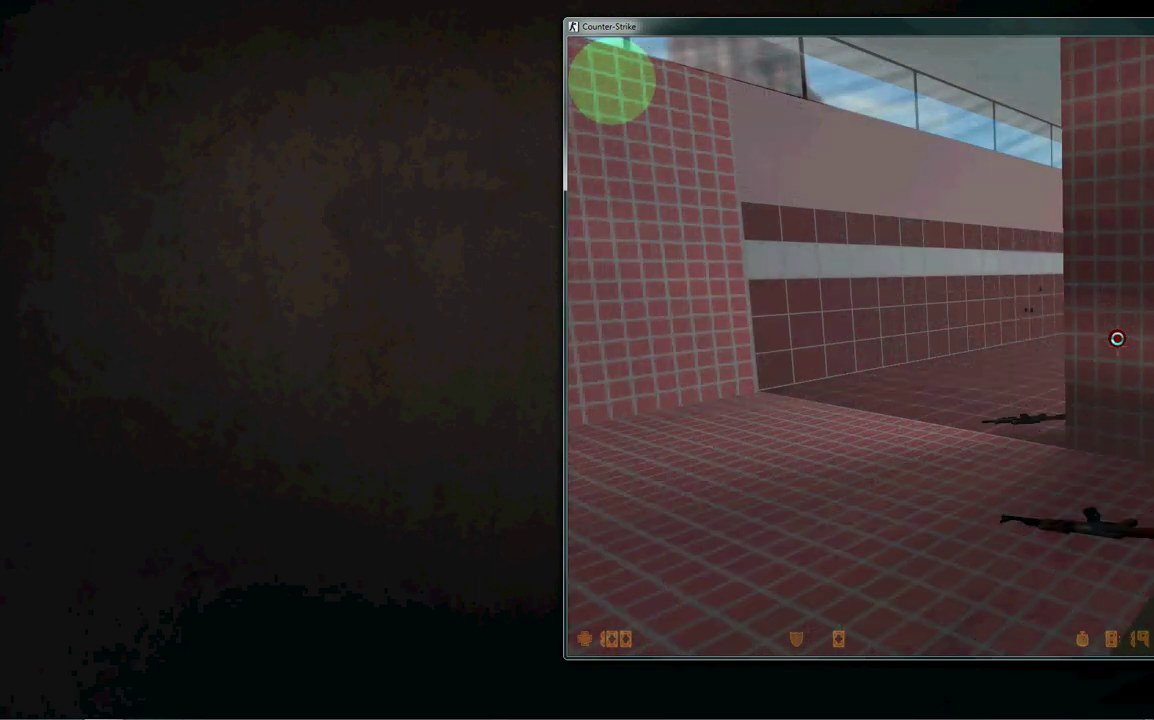
- Quit the game from the pause menu and confirm
{"action": "key", "text": "Escape"}
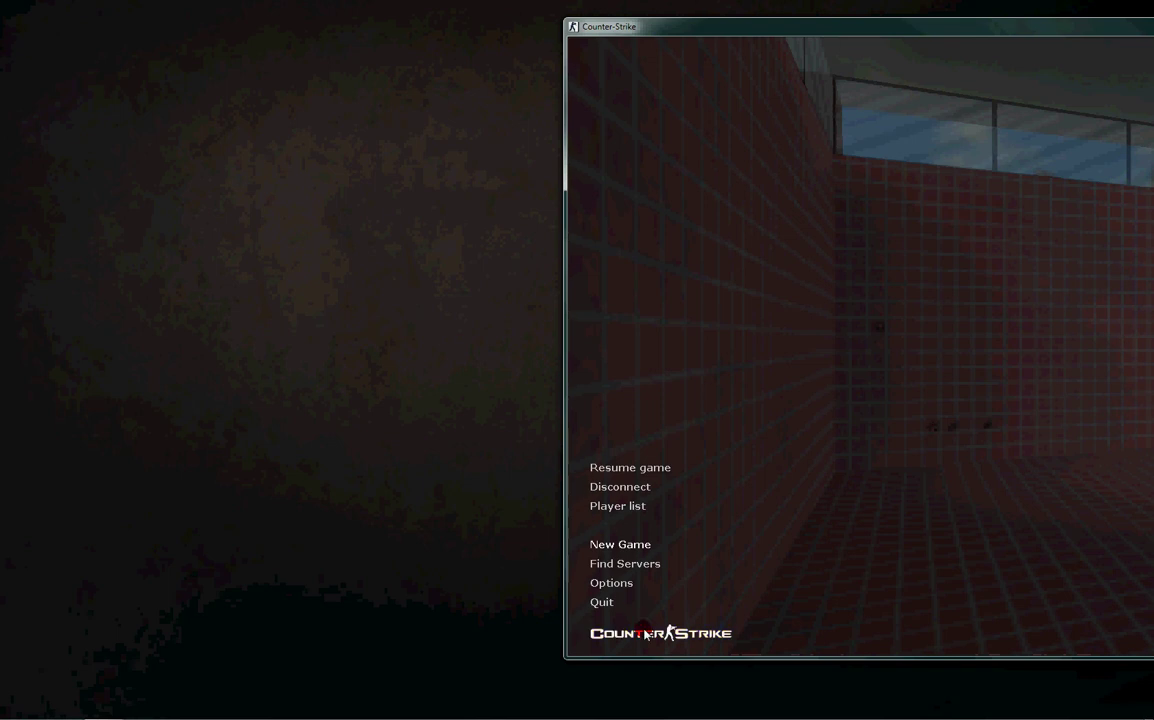
{"action": "left_click", "coordinate": [594, 605]}
{"action": "left_click", "coordinate": [1082, 364]}
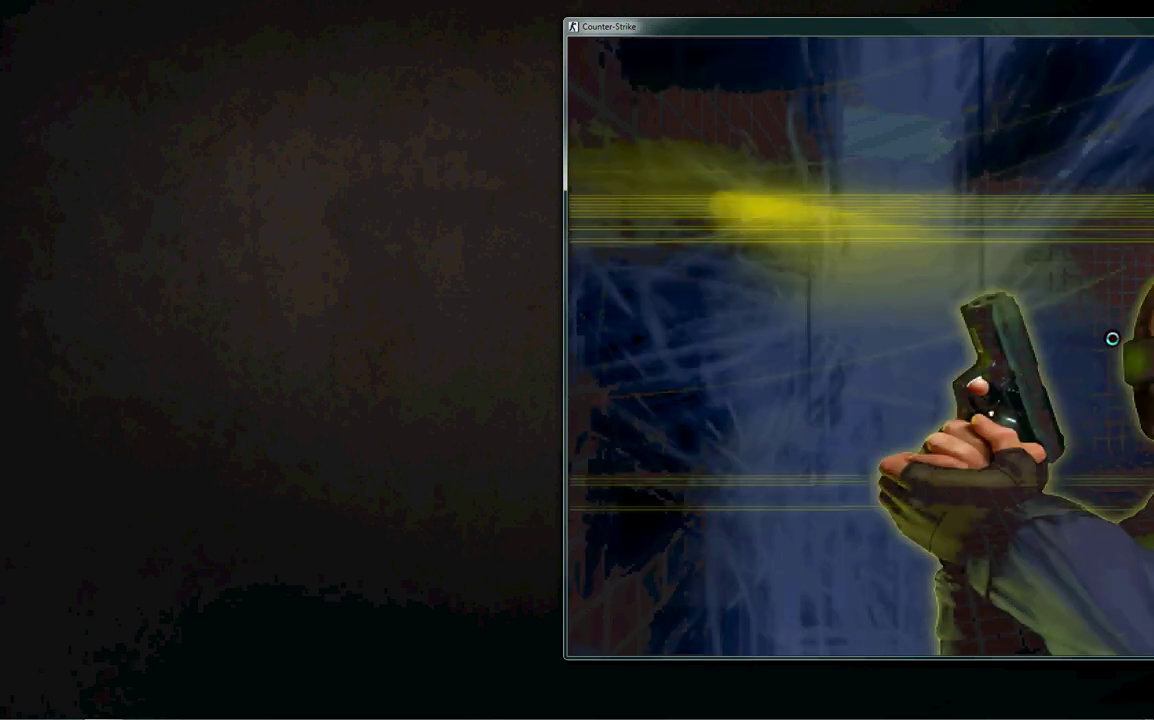